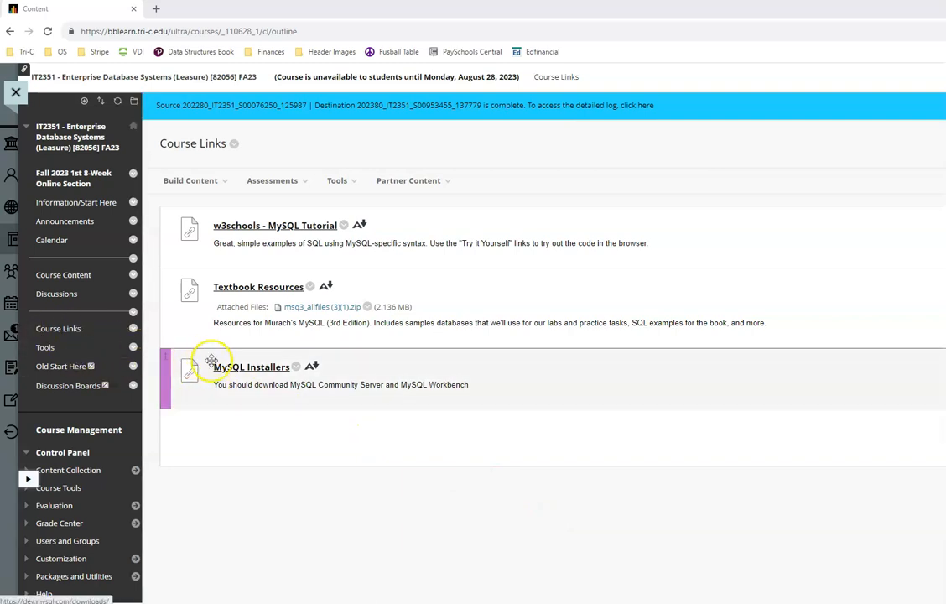
Step: Follow the MySQL Installers link under Course Links to open dev.mysql.com/downloads in a new tab
click(254, 371)
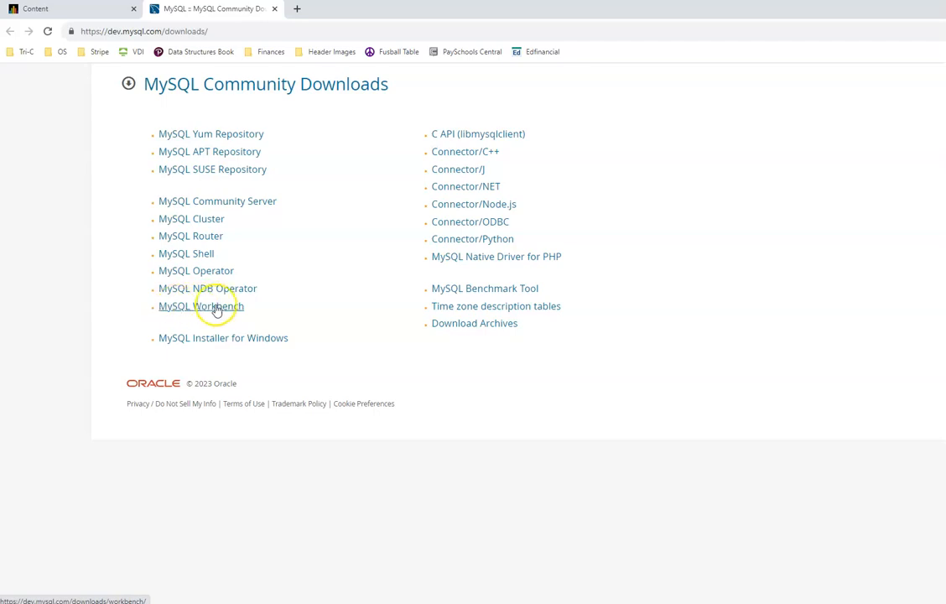
Step: Look up MySQL Community Server 8.0.34, then go back and open the MySQL Installer for Windows page
click(248, 206)
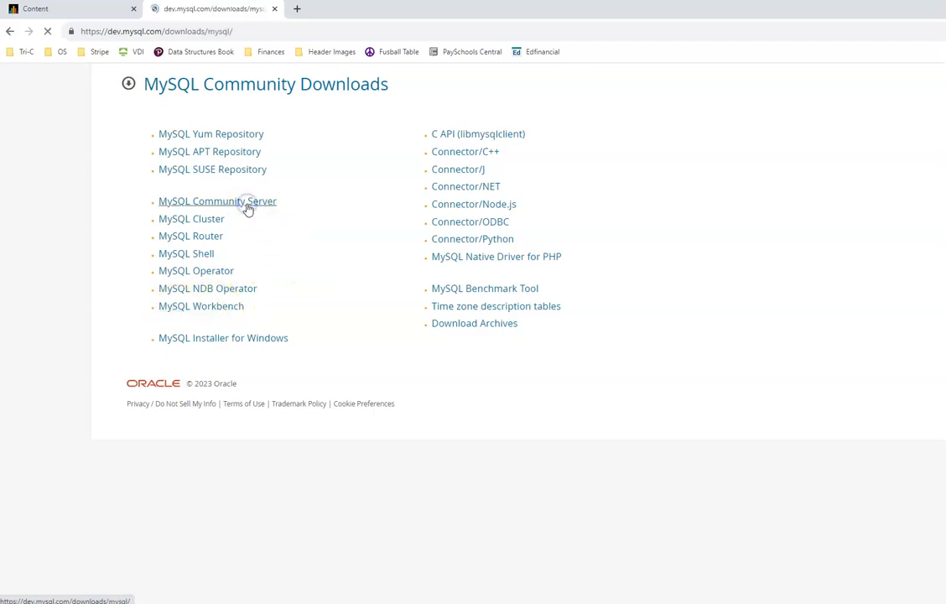
click(221, 255)
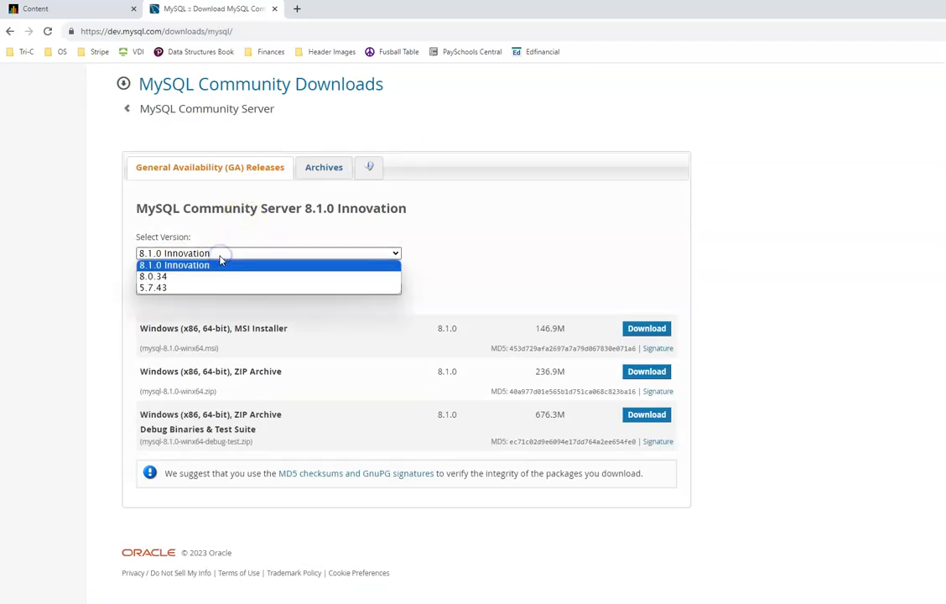
click(153, 276)
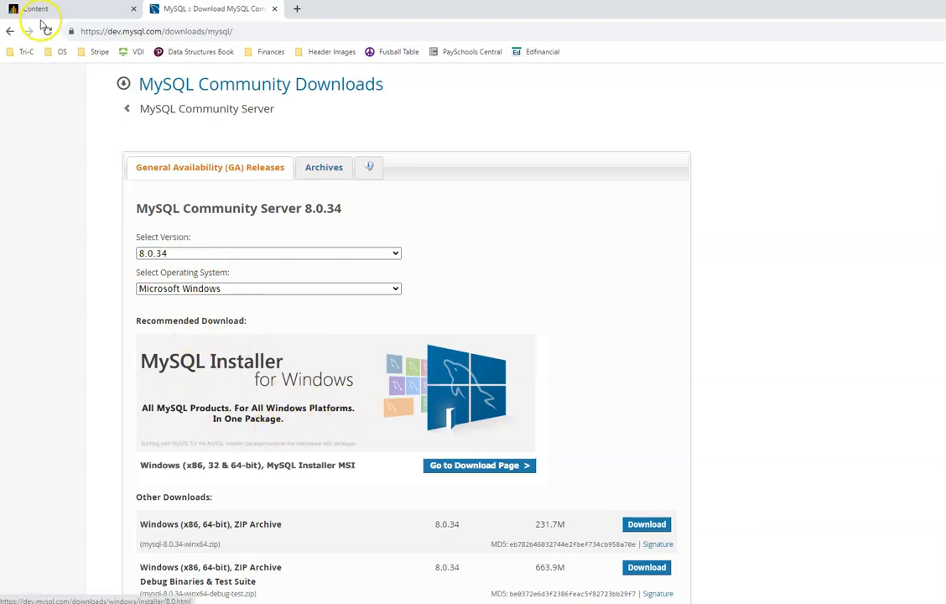
click(10, 31)
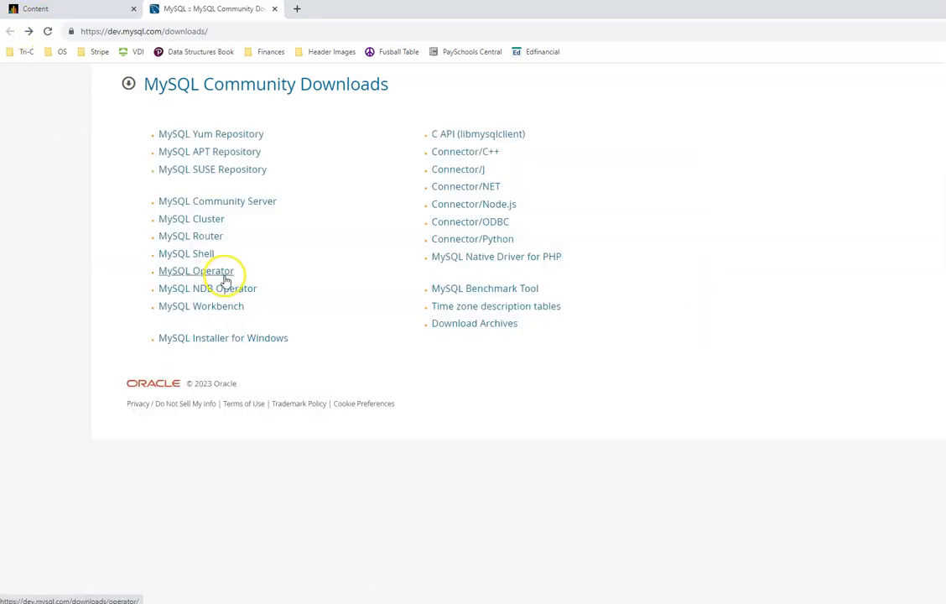
click(237, 339)
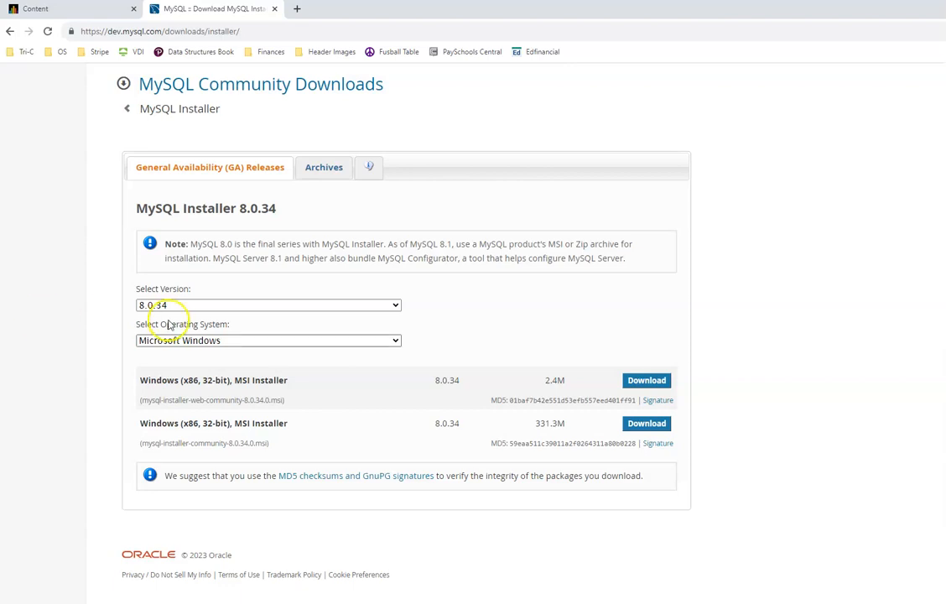
Step: Keep version 8.0.34, download the 2.4 MB web MSI installer, and launch it
click(650, 383)
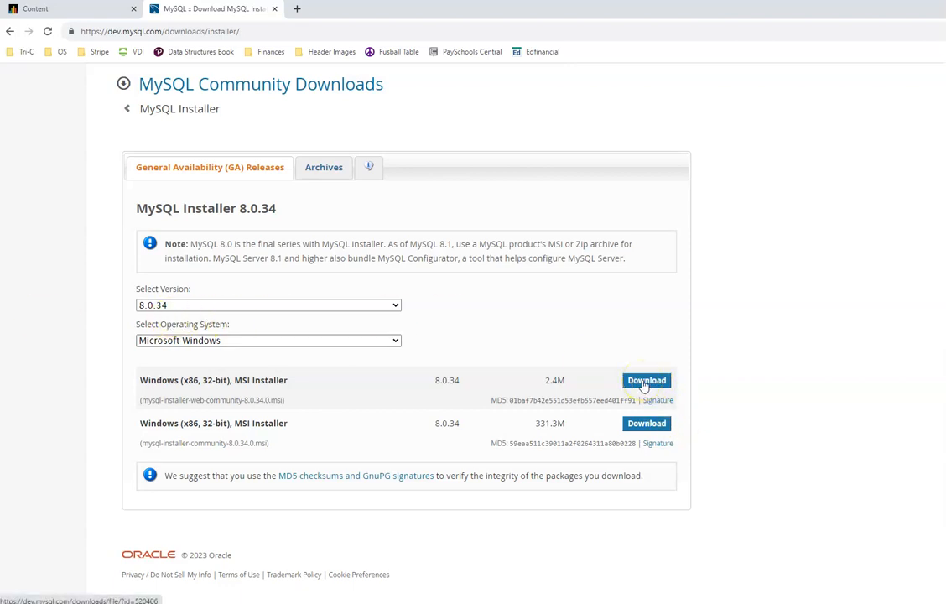
click(389, 306)
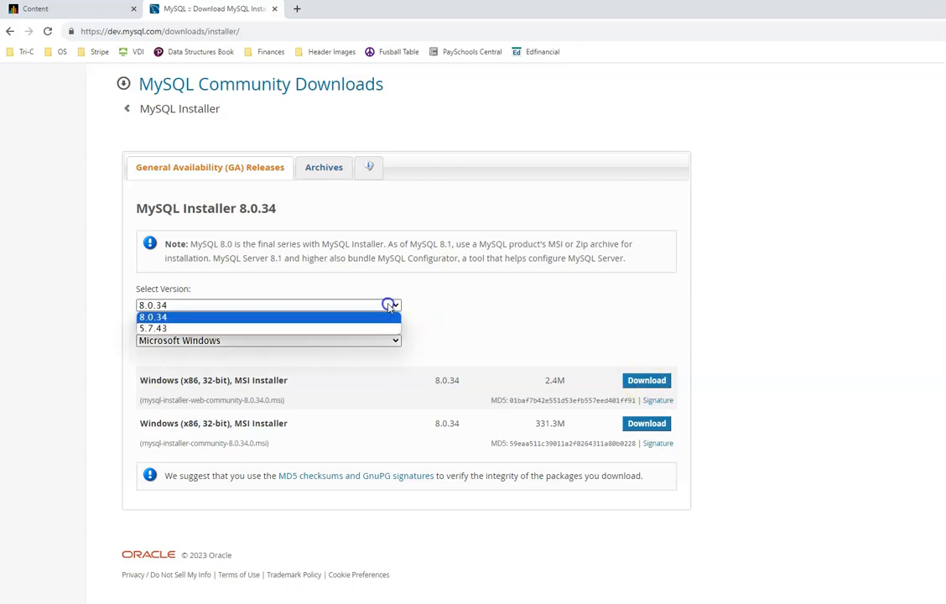
click(468, 293)
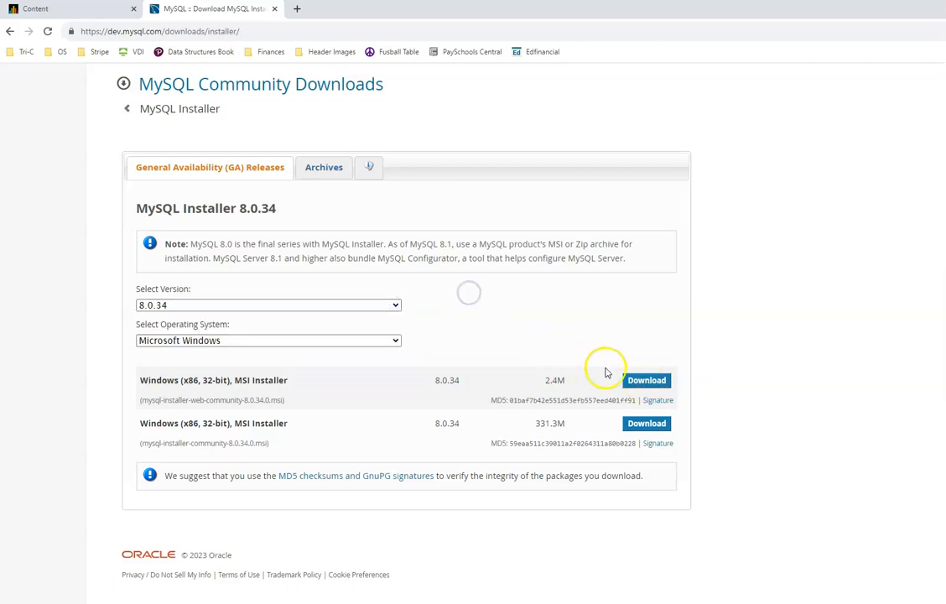
click(651, 387)
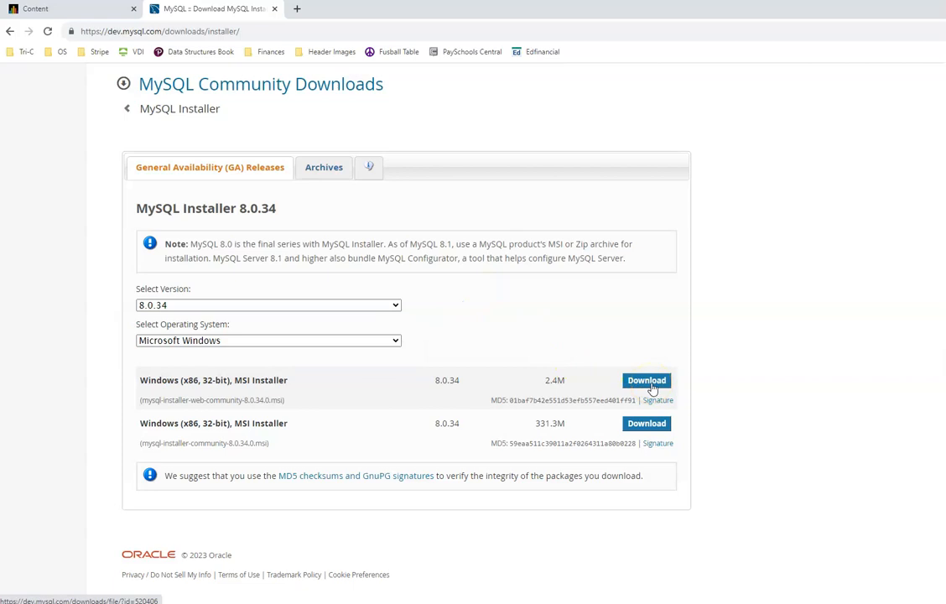
click(651, 387)
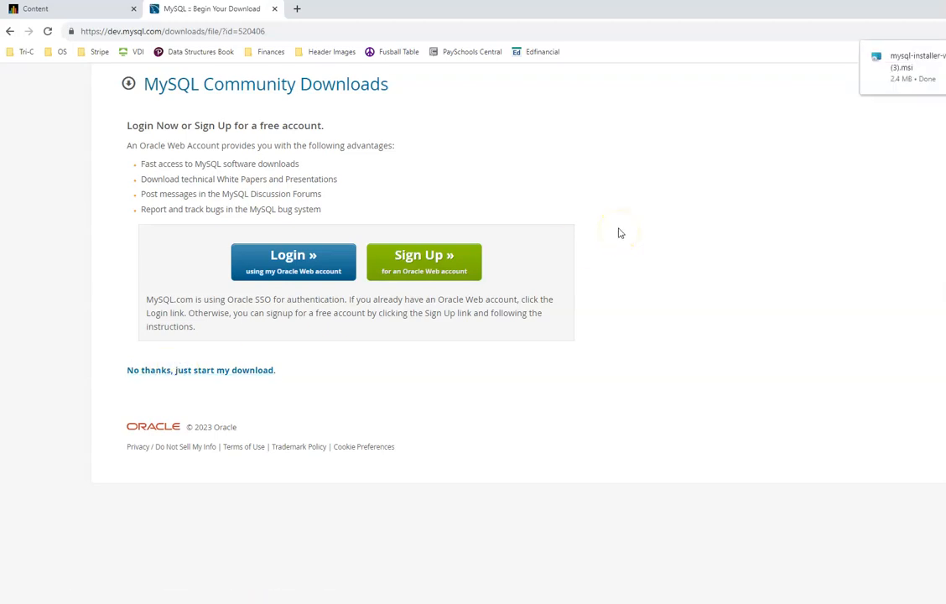
click(895, 60)
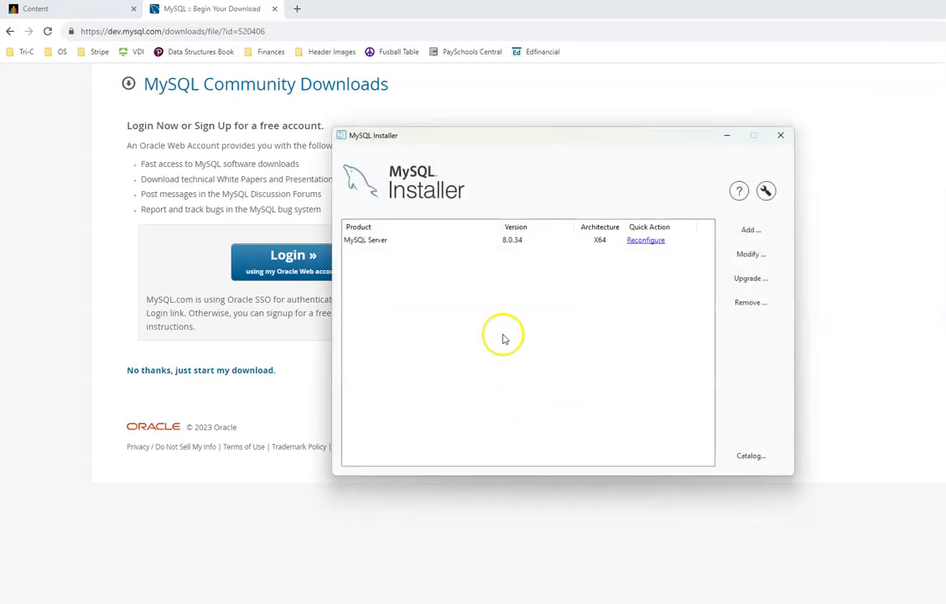
Step: Remove MySQL Server 8.0.34 and its data directory, and uninstall MySQL Installer as well
click(484, 245)
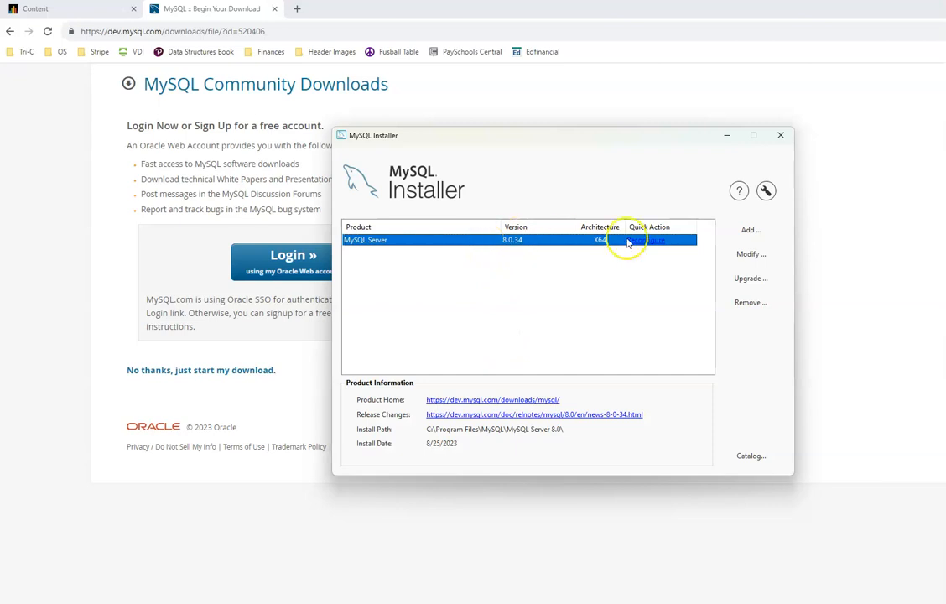
click(741, 309)
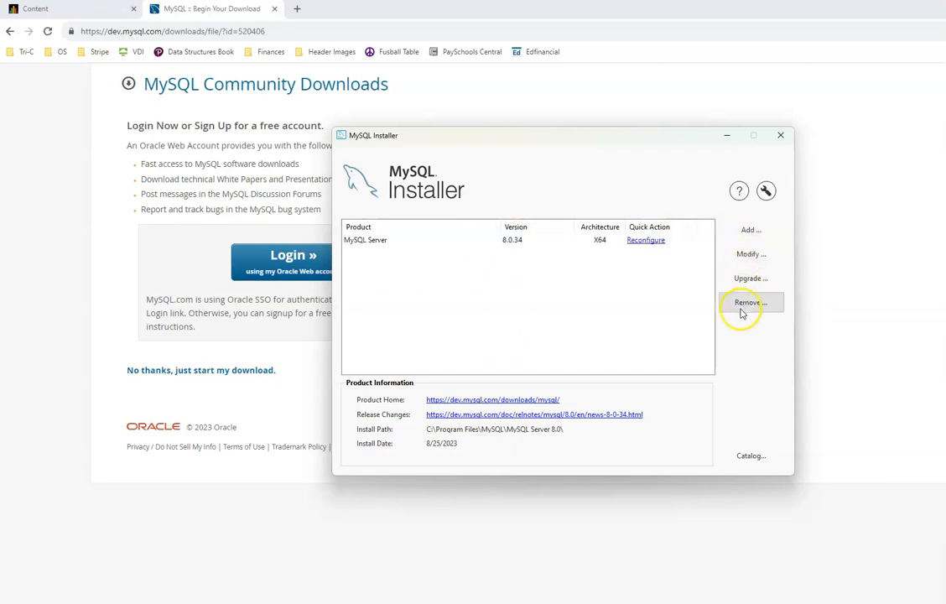
click(486, 228)
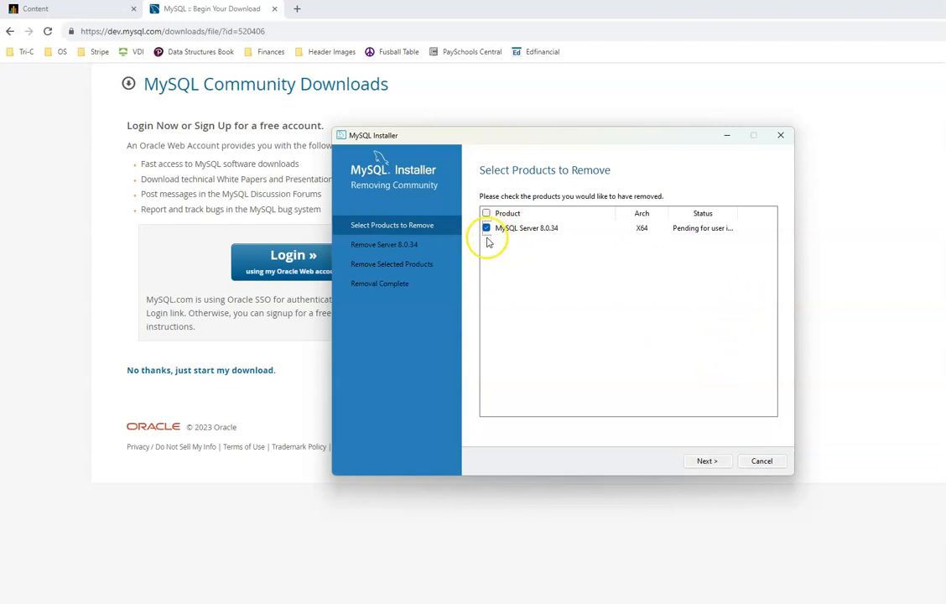
click(709, 462)
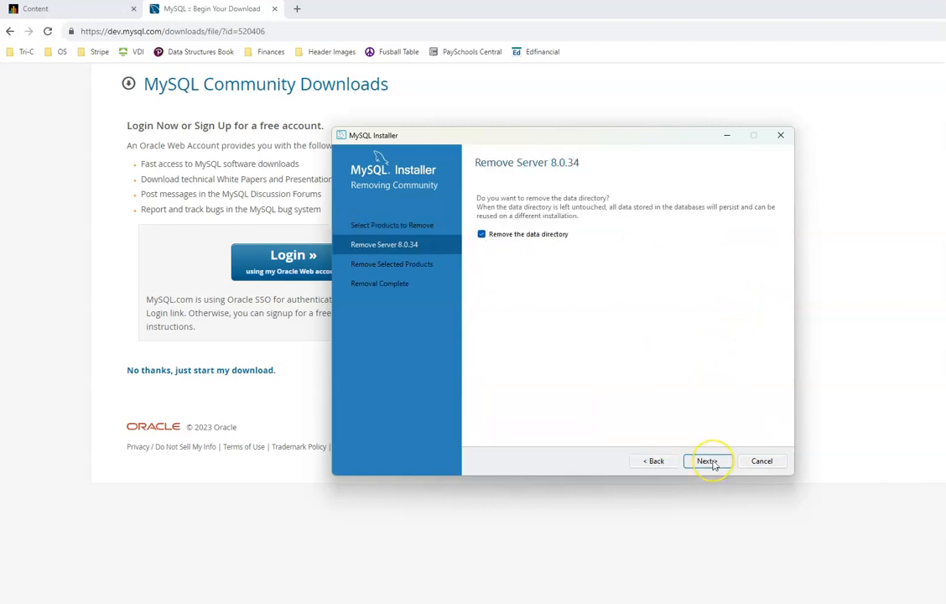
click(708, 462)
click(709, 461)
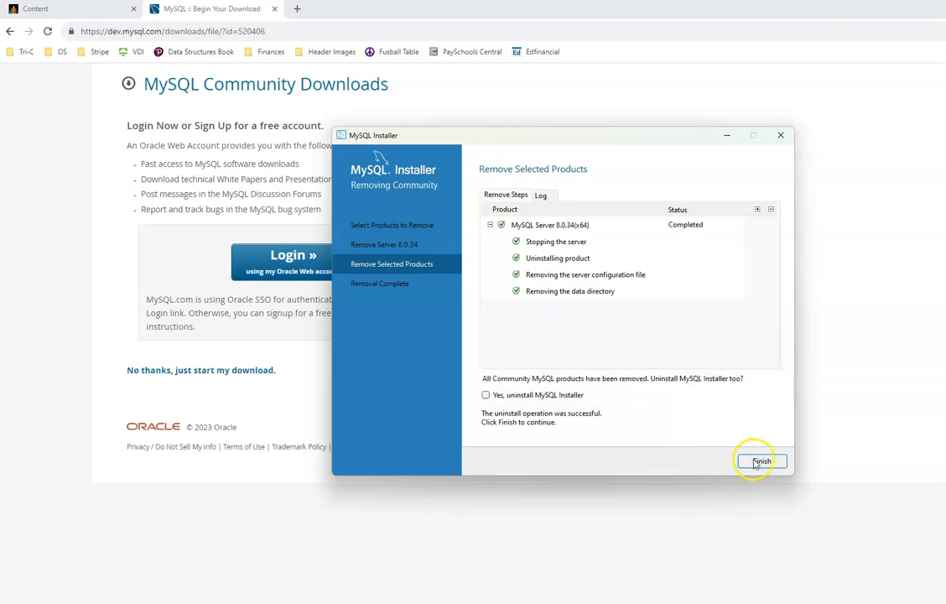
click(554, 396)
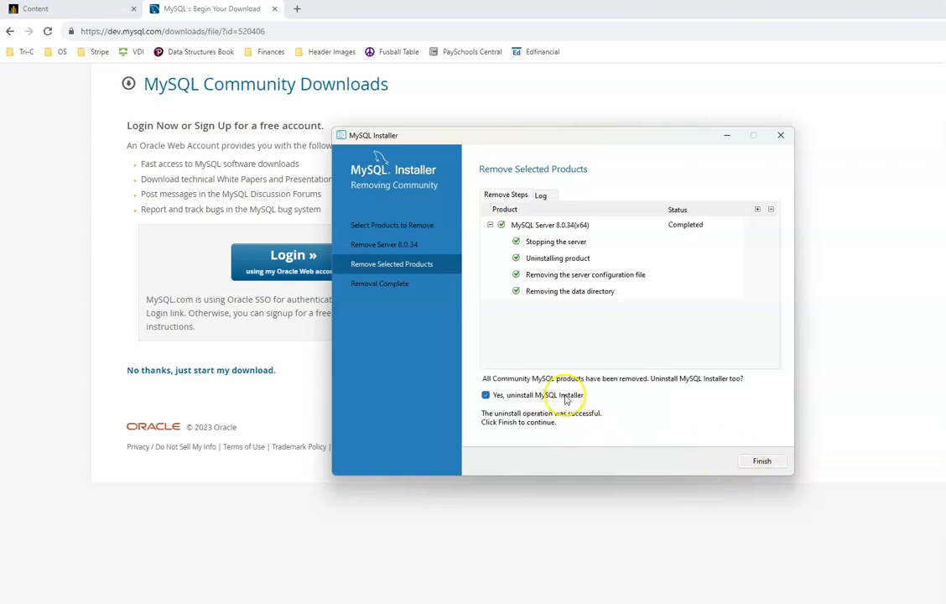
click(776, 463)
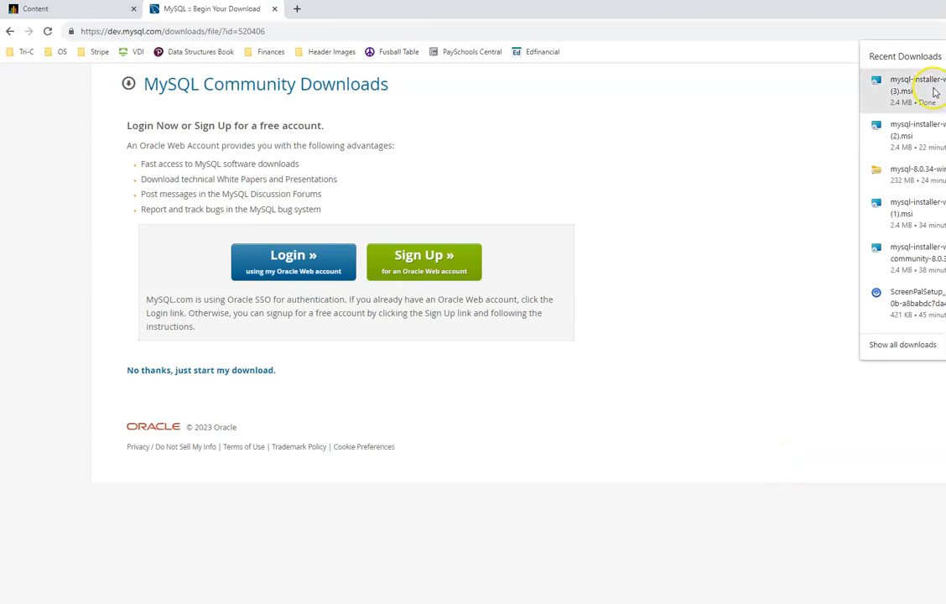
Step: Relaunch the installer and choose Server only to download and install MySQL Server 8.0.34
click(931, 89)
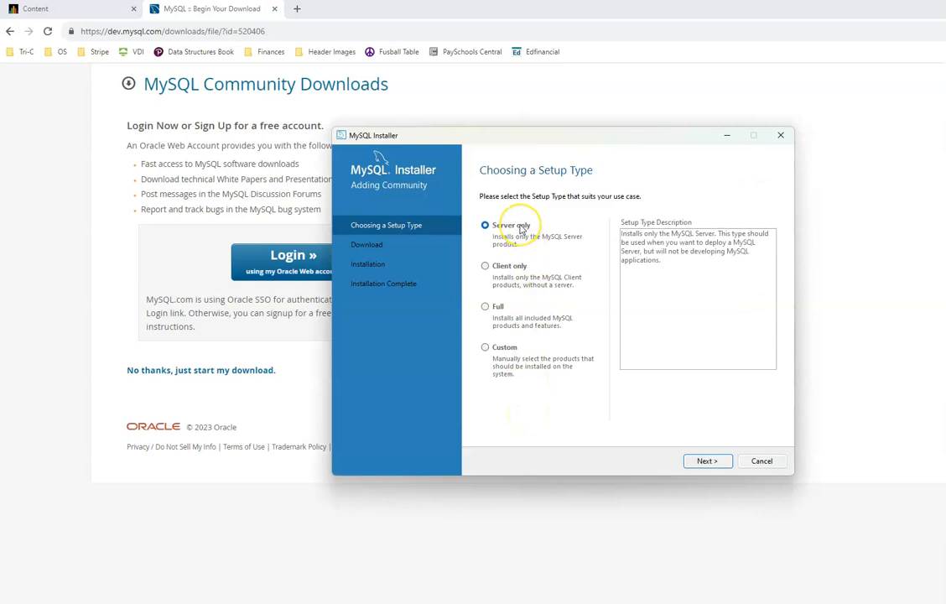
click(502, 347)
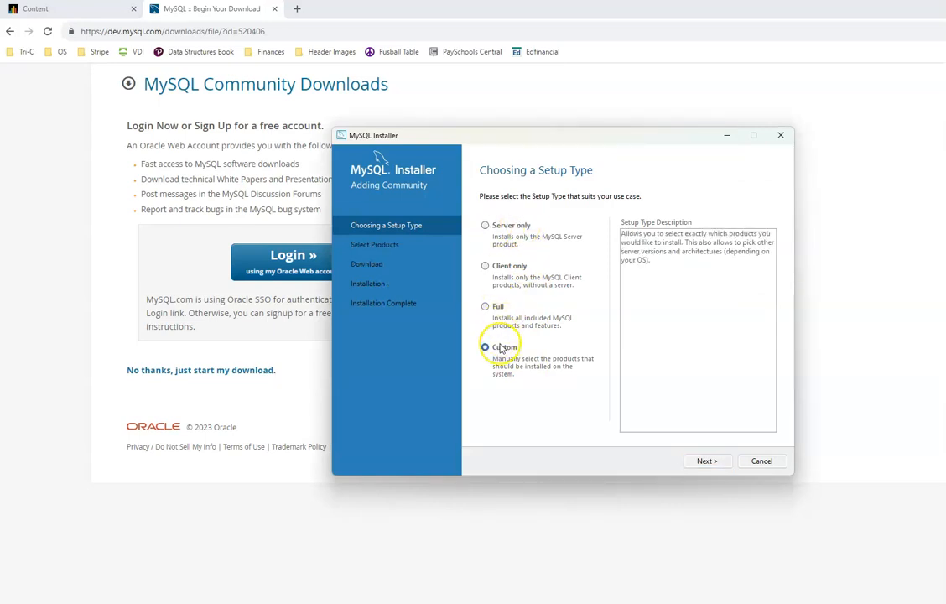
click(488, 225)
click(714, 461)
click(708, 465)
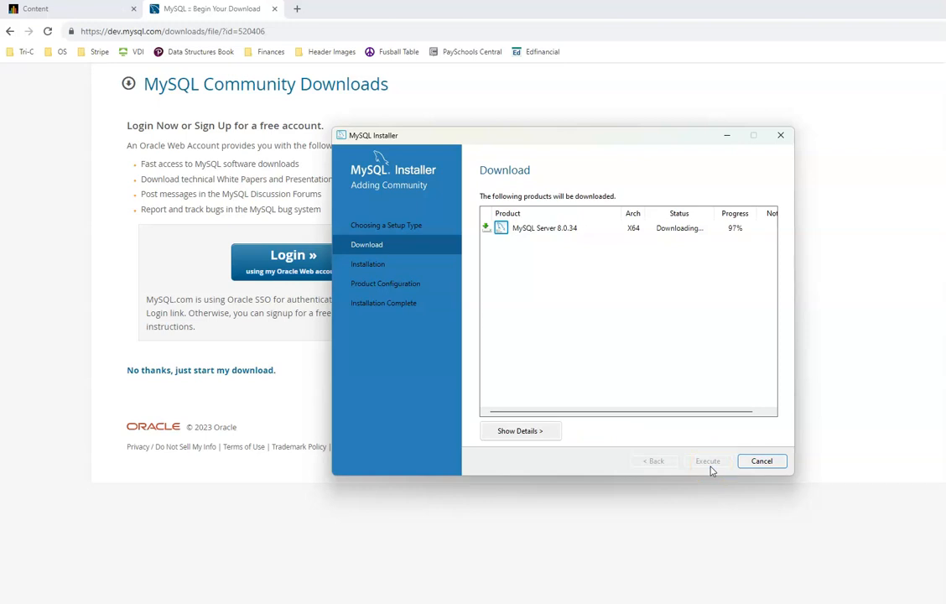
click(710, 470)
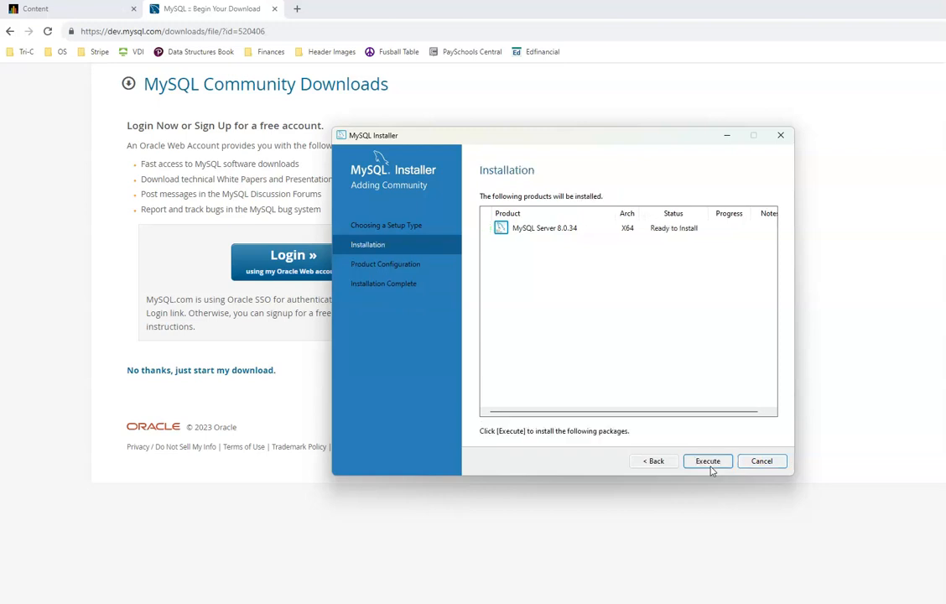
click(711, 468)
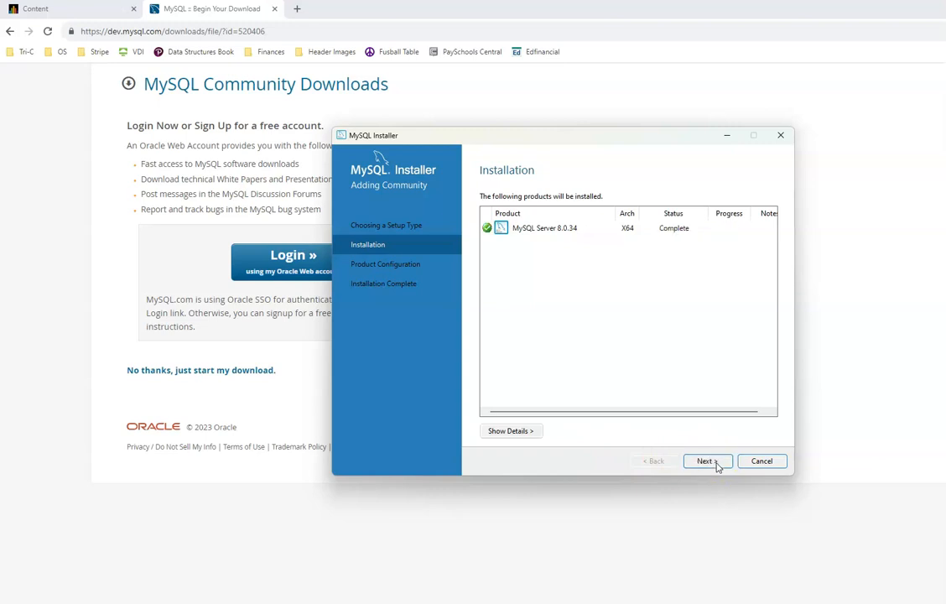
Step: Keep the Development Computer config type, port 3306, and Use Strong Password Encryption
click(707, 461)
click(707, 461)
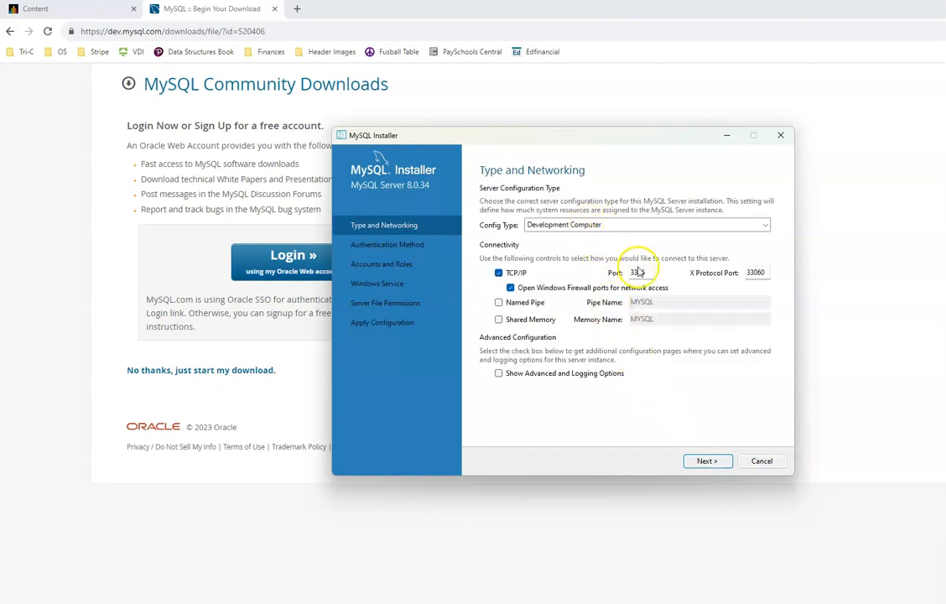
click(658, 227)
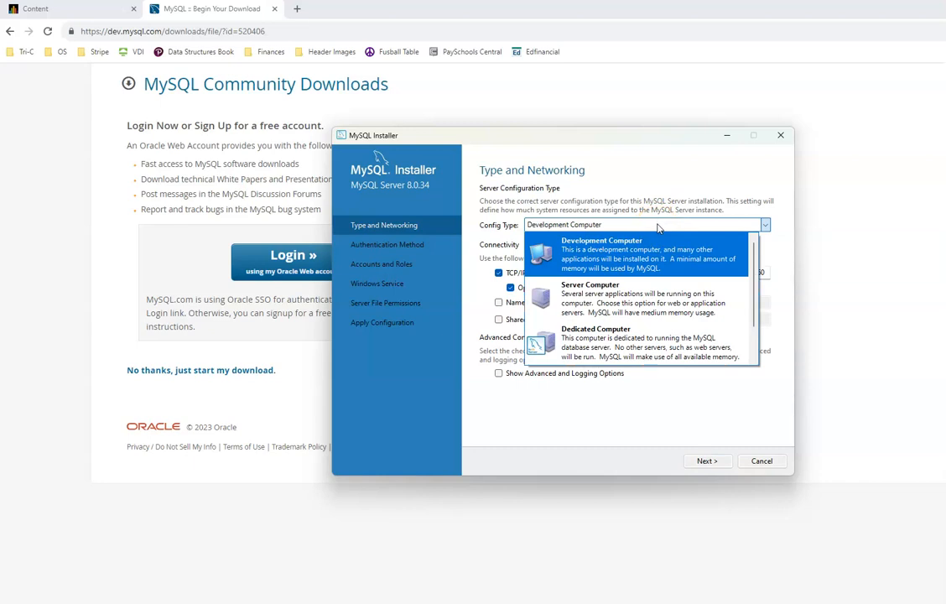
click(657, 225)
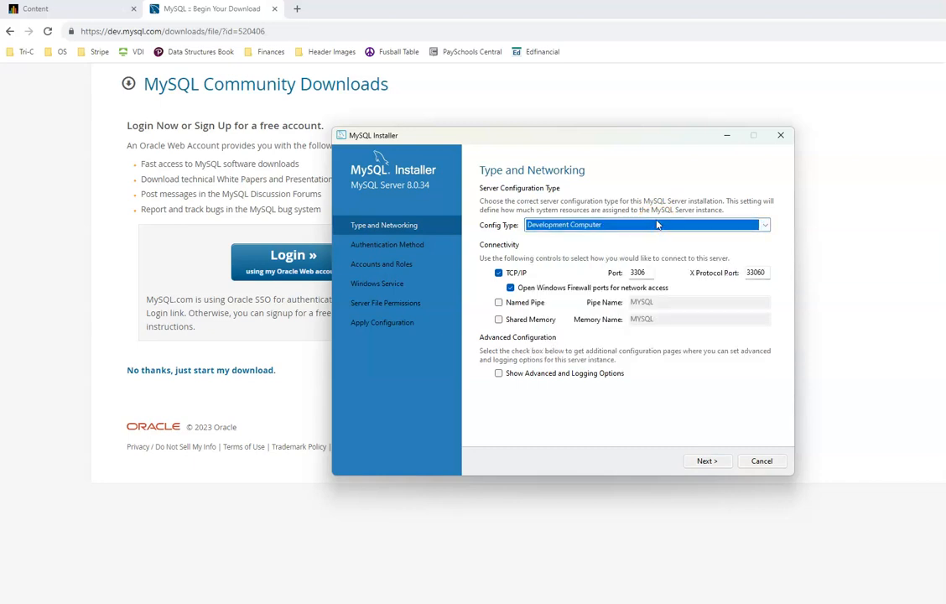
drag(652, 272, 607, 285)
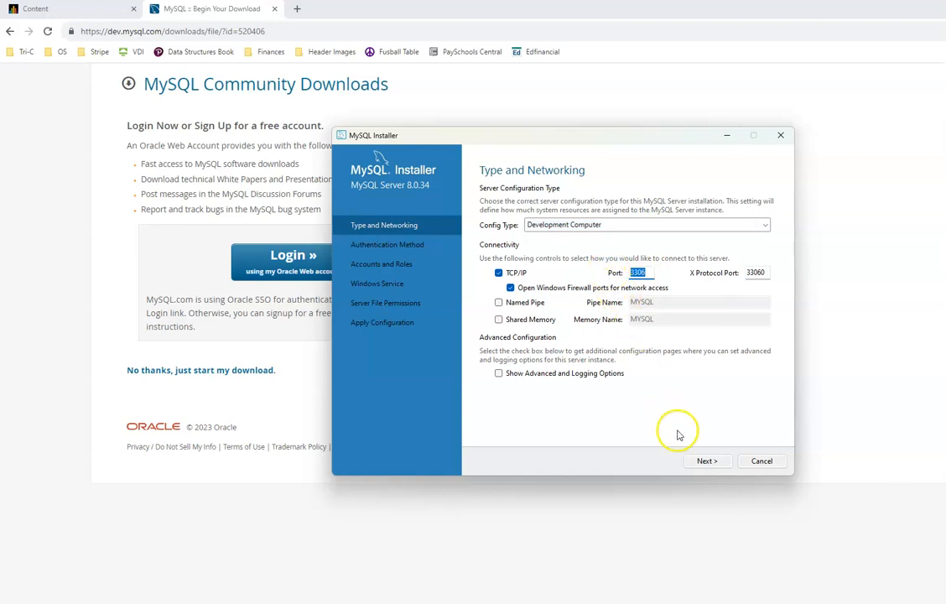
click(715, 462)
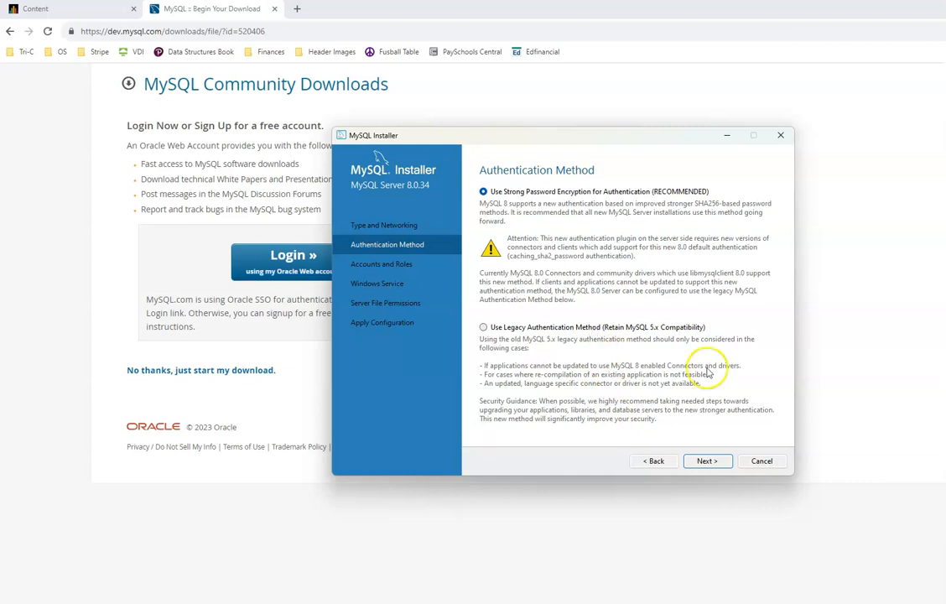
click(717, 460)
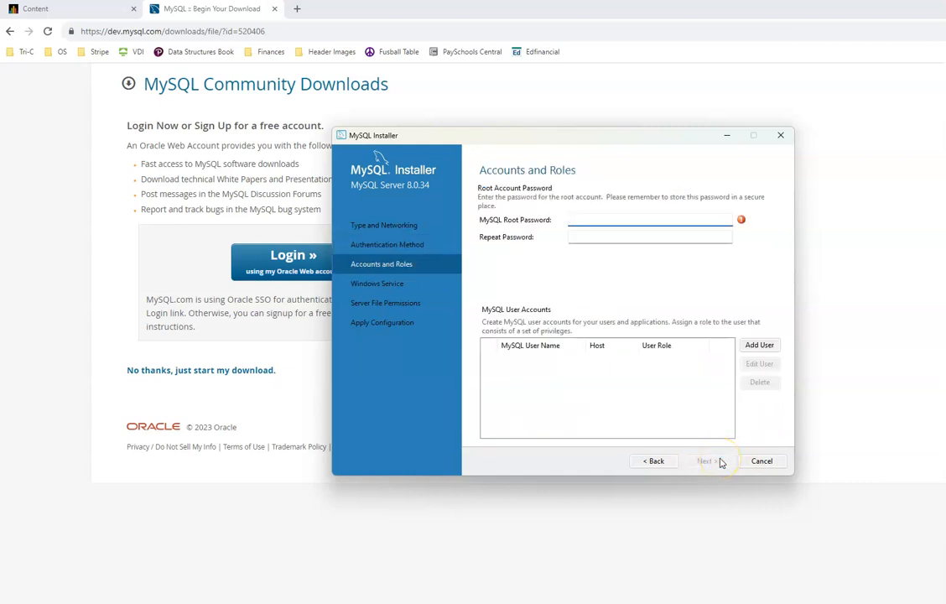
text(••••••••)
Step: Enter the root password in MySQL Root Password and Repeat Password, then proceed
key(Tab)
key(shift+Tab)
text(•••••••)
text(********)
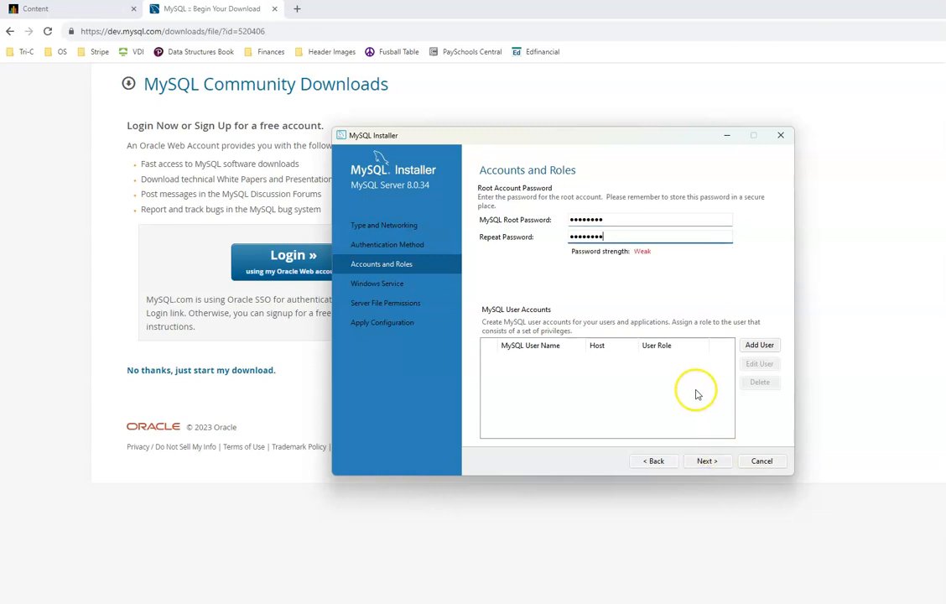
click(705, 465)
click(705, 466)
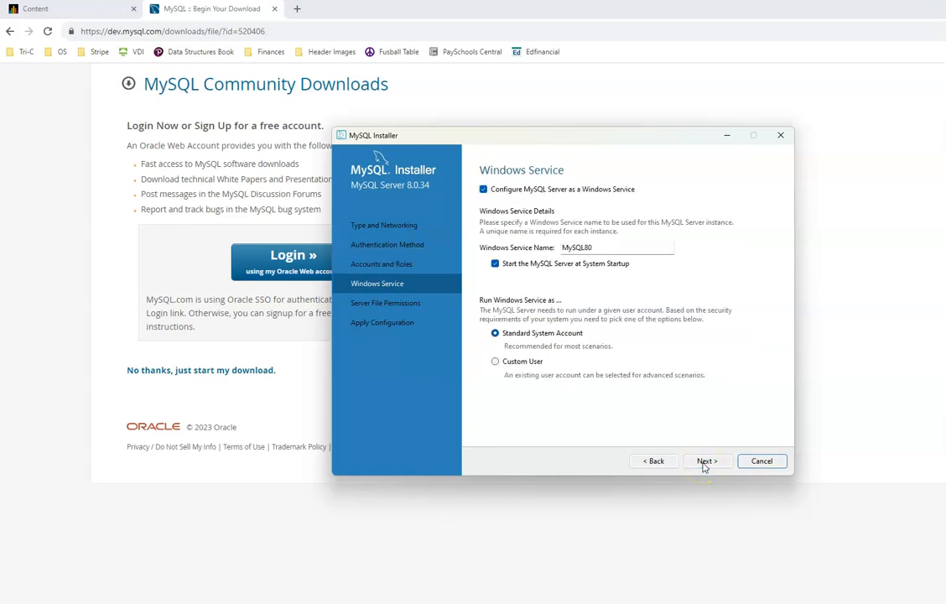
Step: Keep the Windows service name MySQL80 starting at system startup, and proceed to file permissions
click(601, 247)
drag(602, 248, 520, 257)
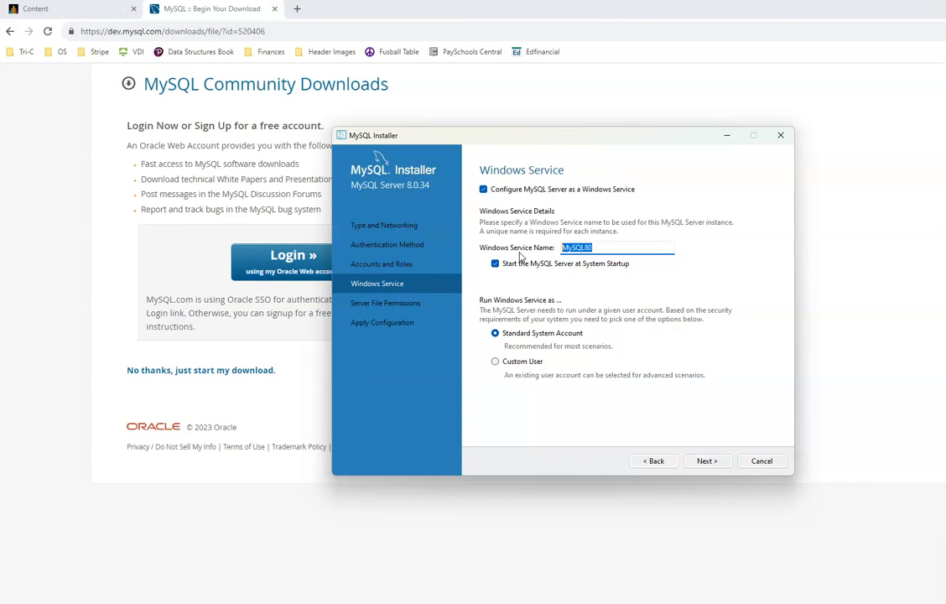
click(595, 247)
drag(596, 248, 555, 251)
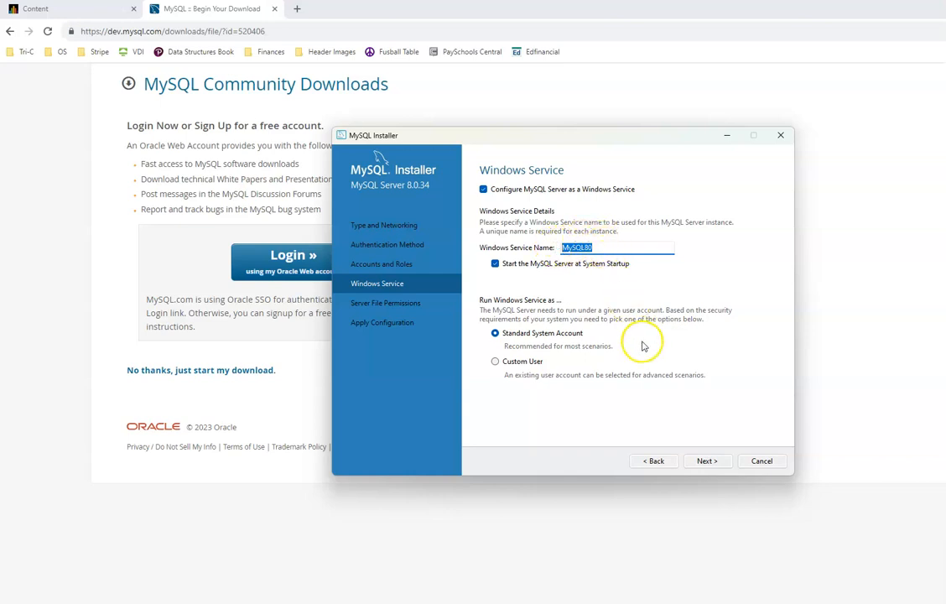
click(704, 461)
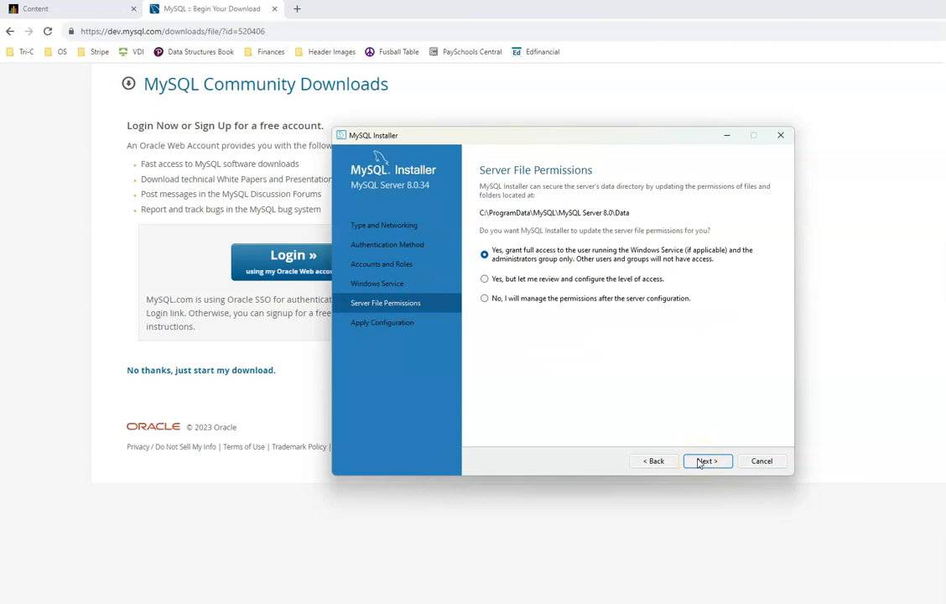
Step: Keep default file permissions, execute the MySQL Server 8.0.34 configuration, and finish the installer
click(700, 462)
click(707, 461)
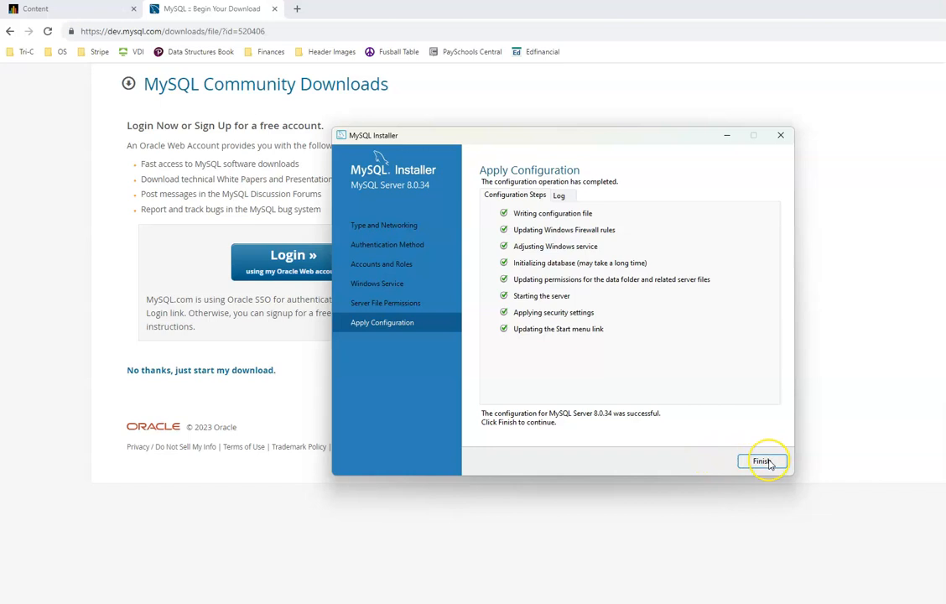
click(763, 462)
click(721, 460)
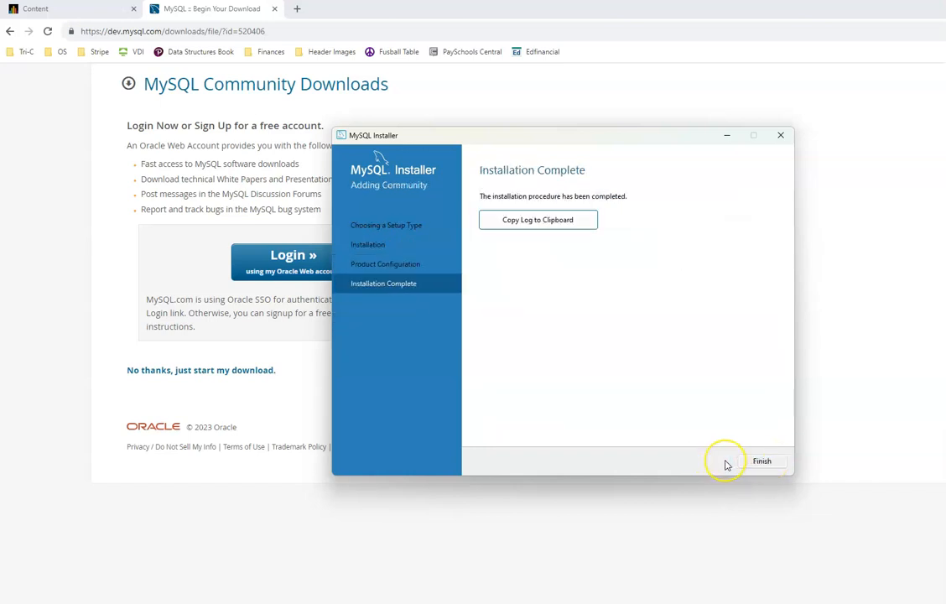
click(763, 461)
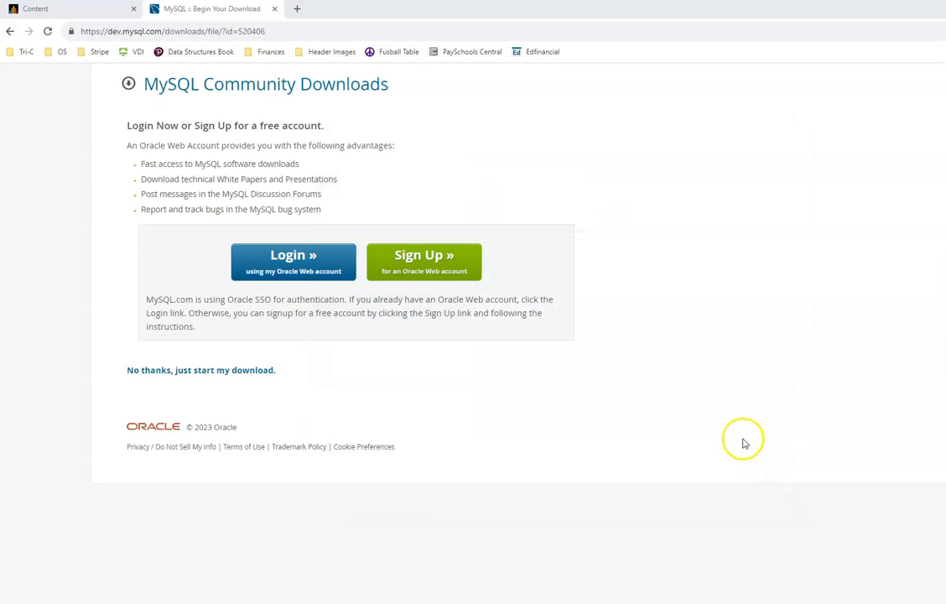
click(945, 31)
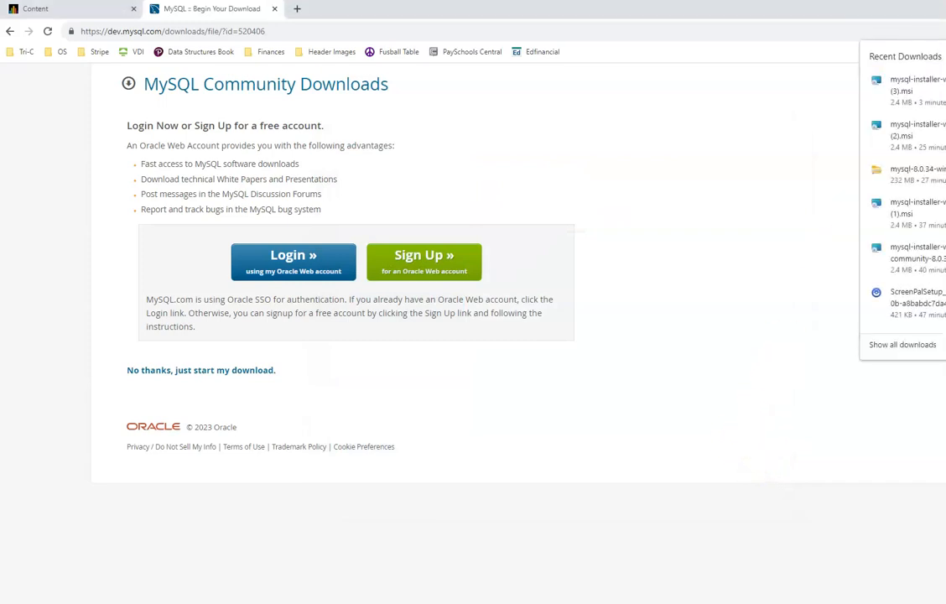
click(945, 93)
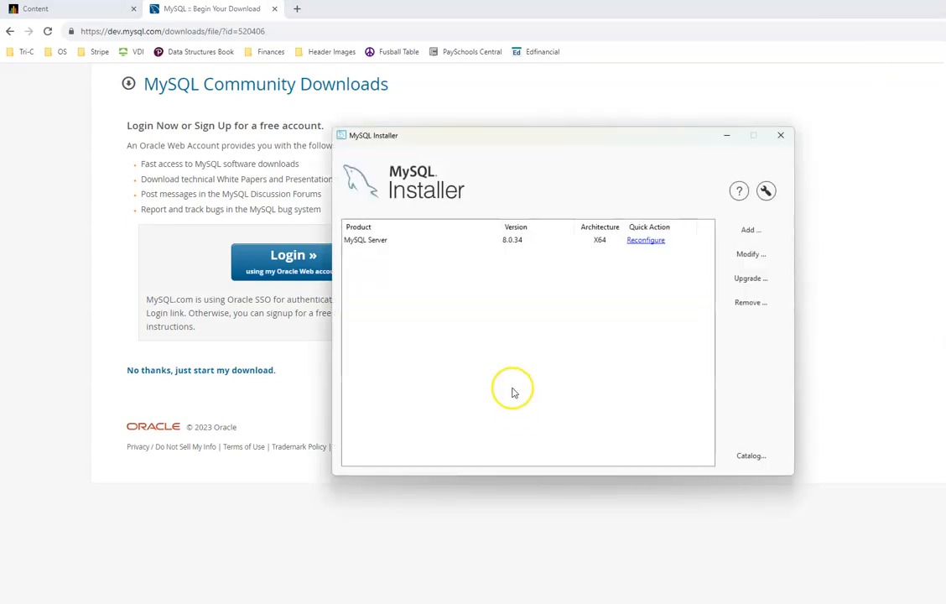
click(455, 244)
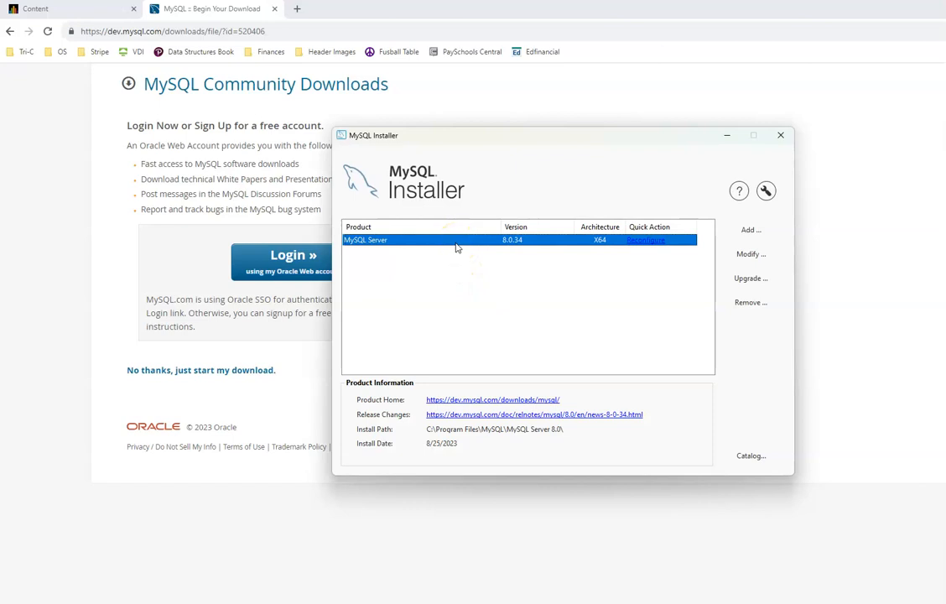
click(754, 253)
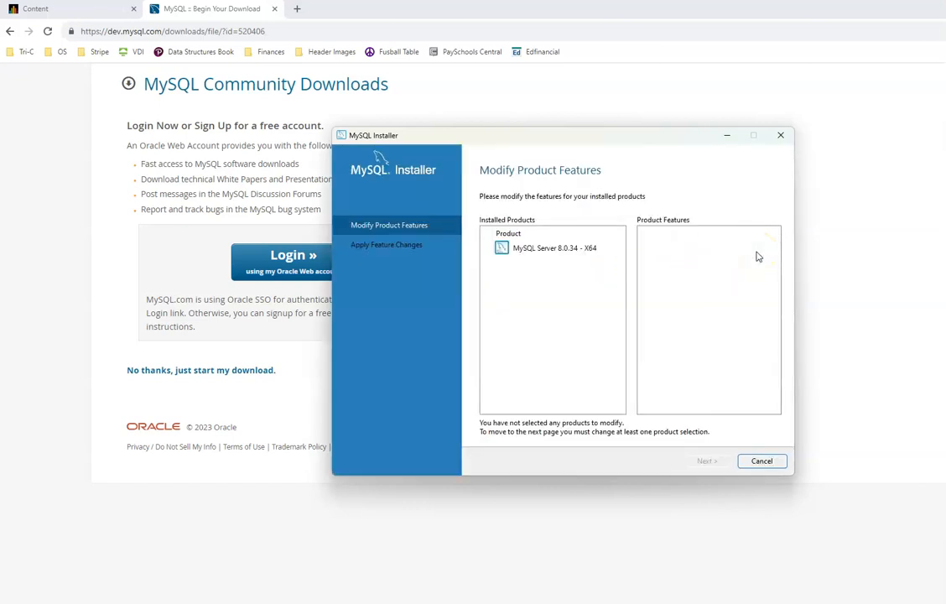
click(729, 403)
click(537, 249)
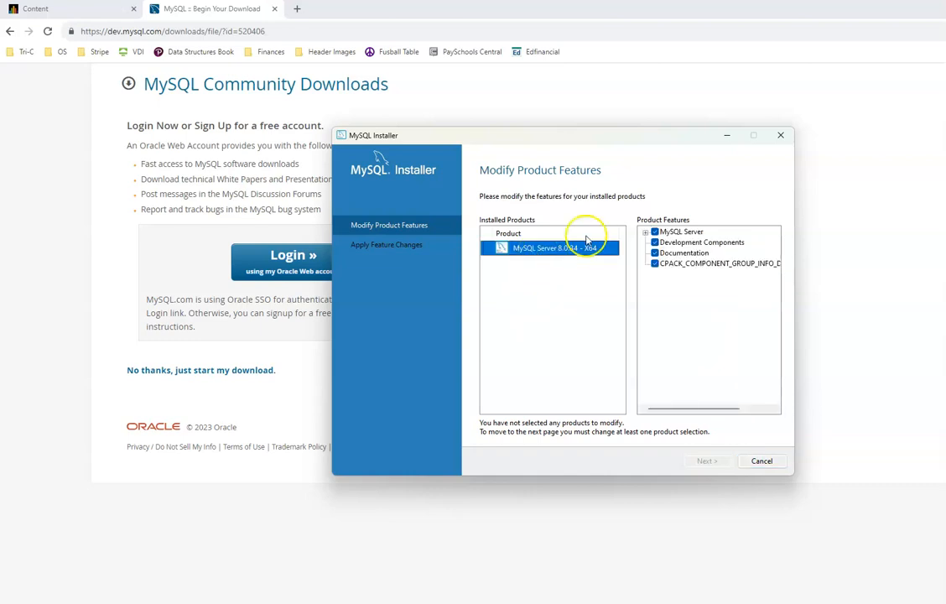
click(645, 231)
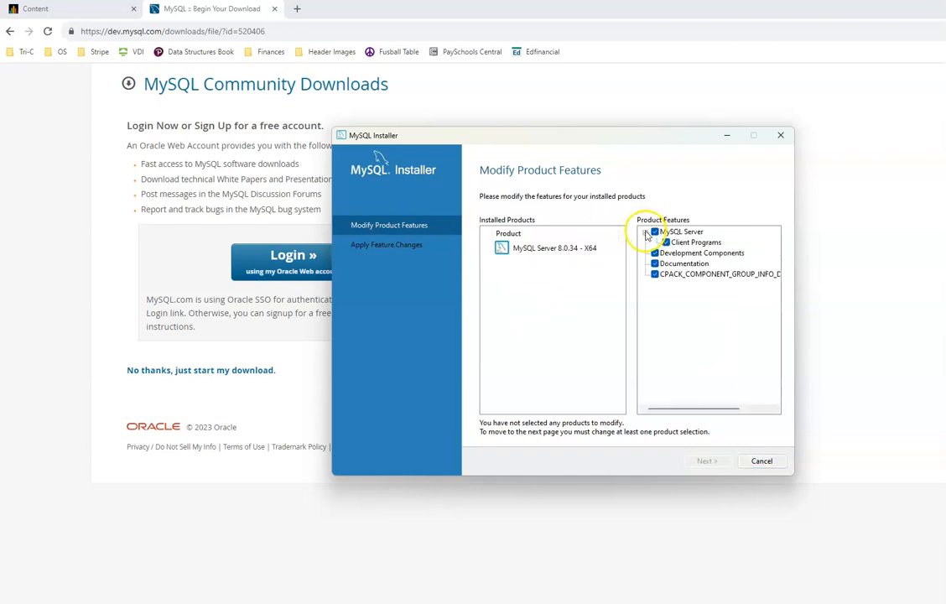
click(751, 462)
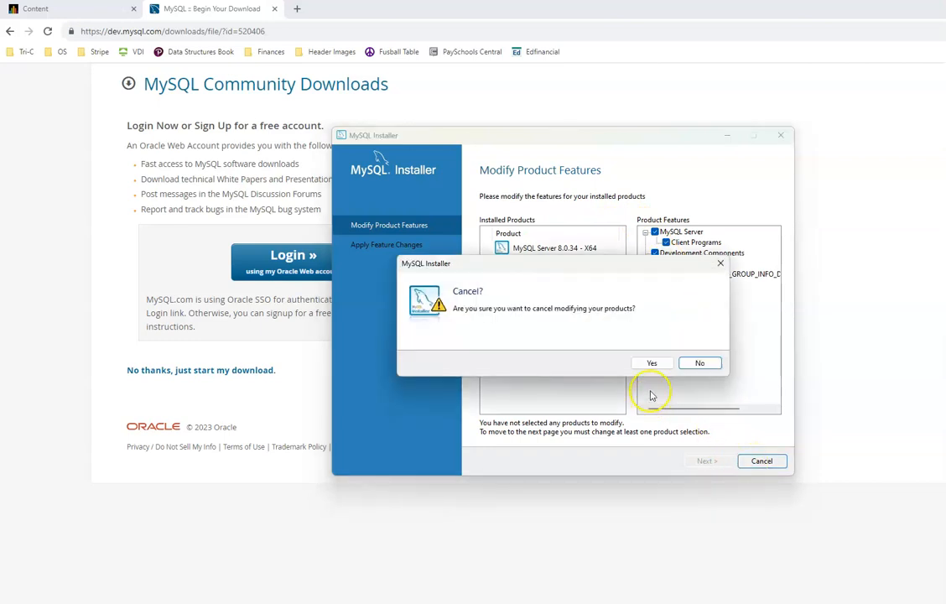
click(657, 363)
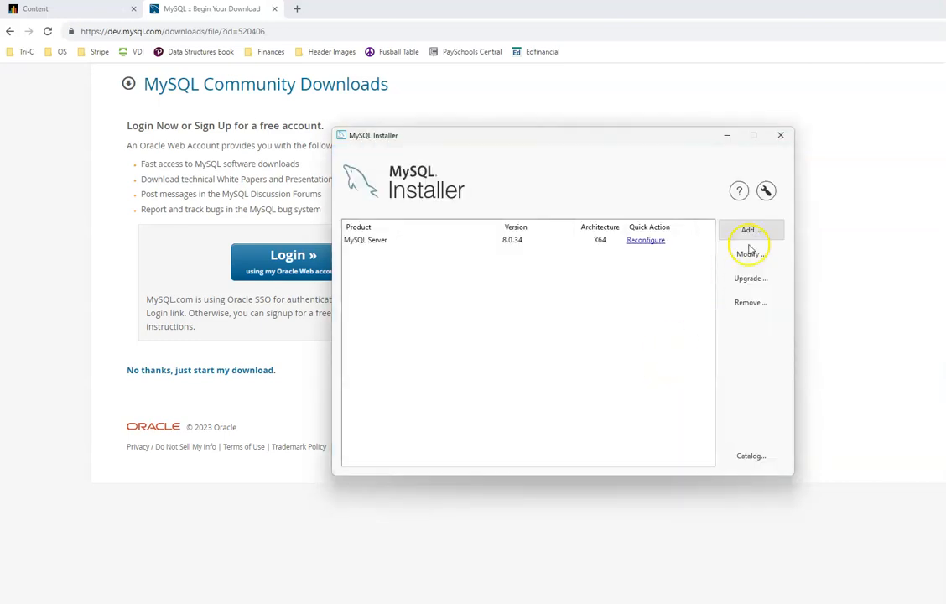
click(780, 137)
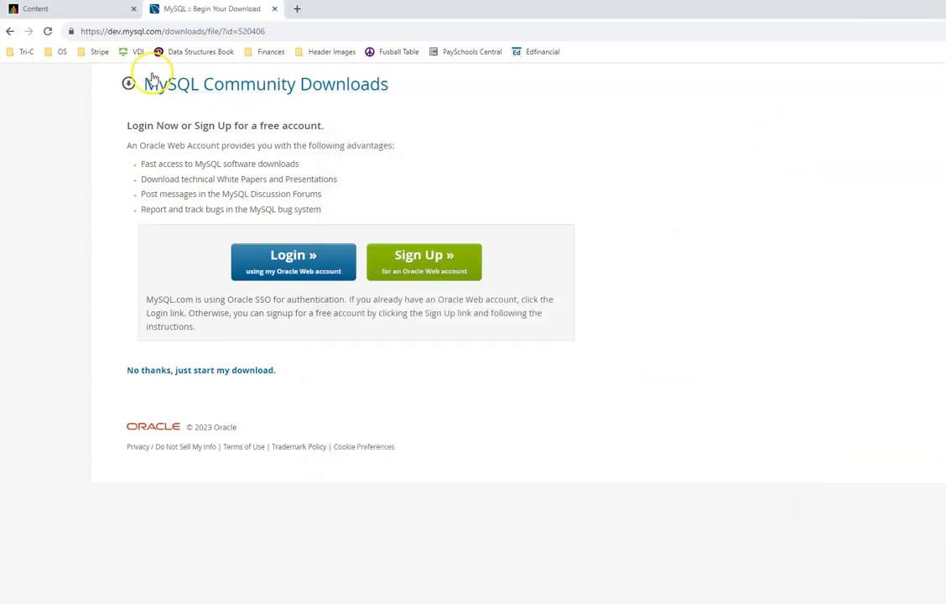
Step: Search Windows for 'mysql', then reopen the MySQL Installers course link in Blackboard Learn
click(105, 9)
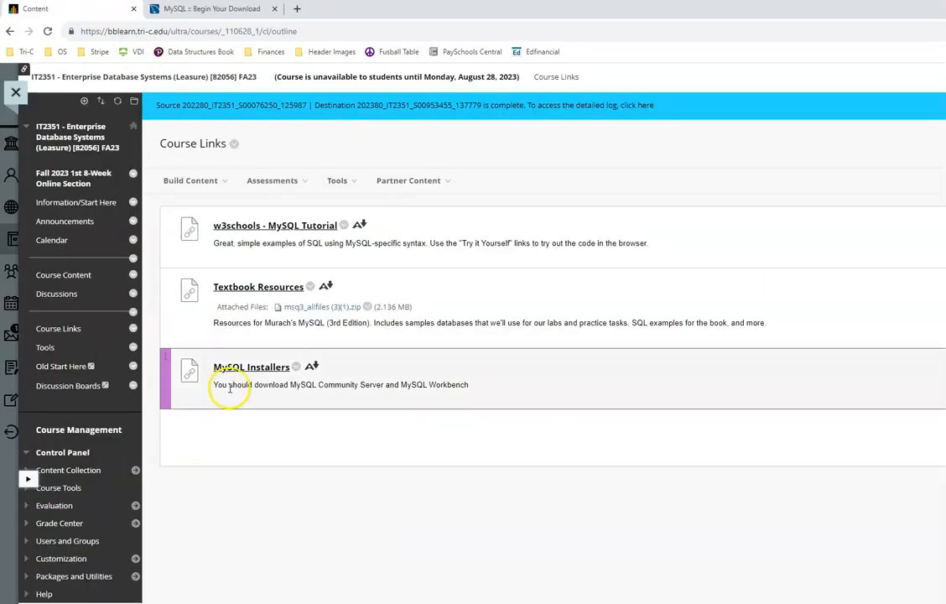
key(super)
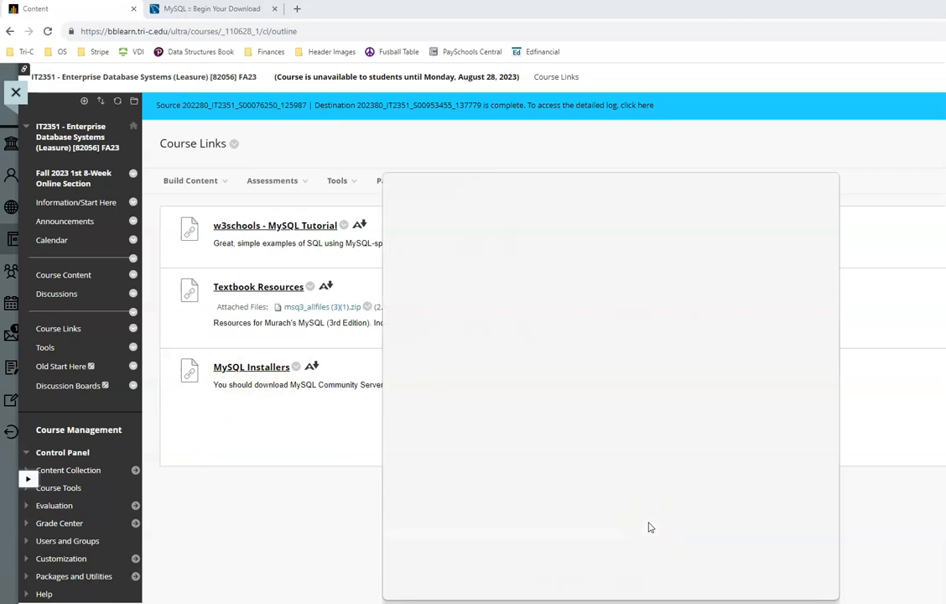
text(mysql)
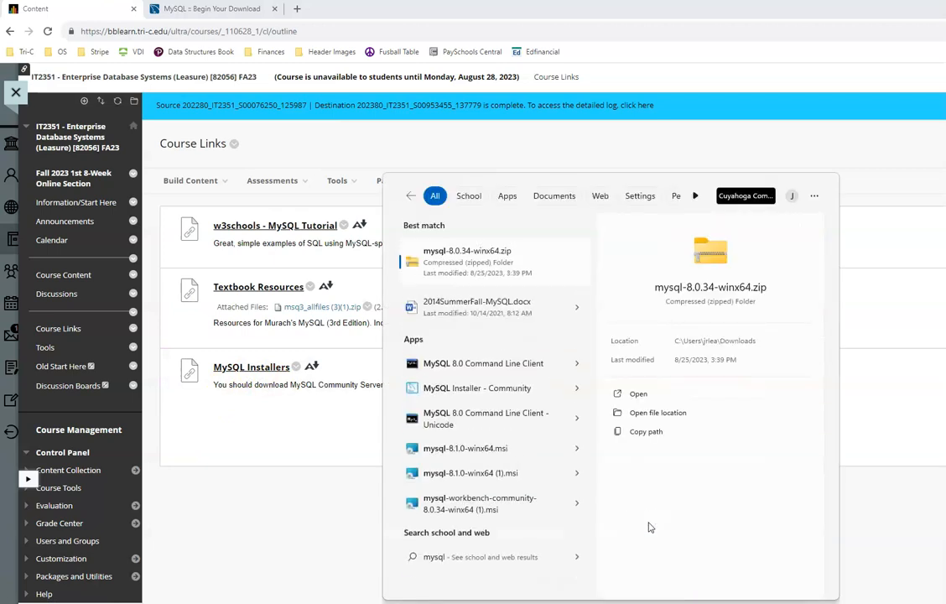
click(328, 456)
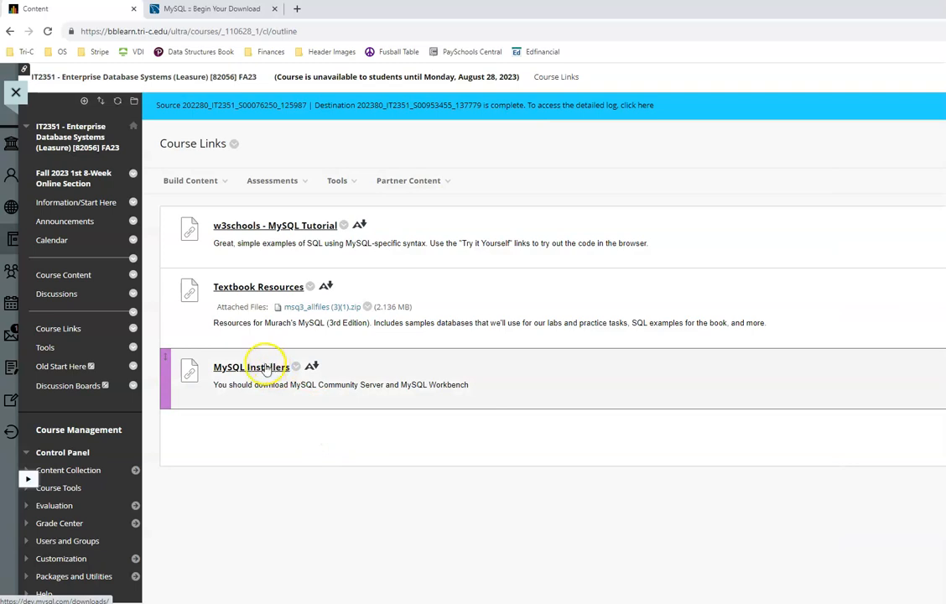
click(268, 368)
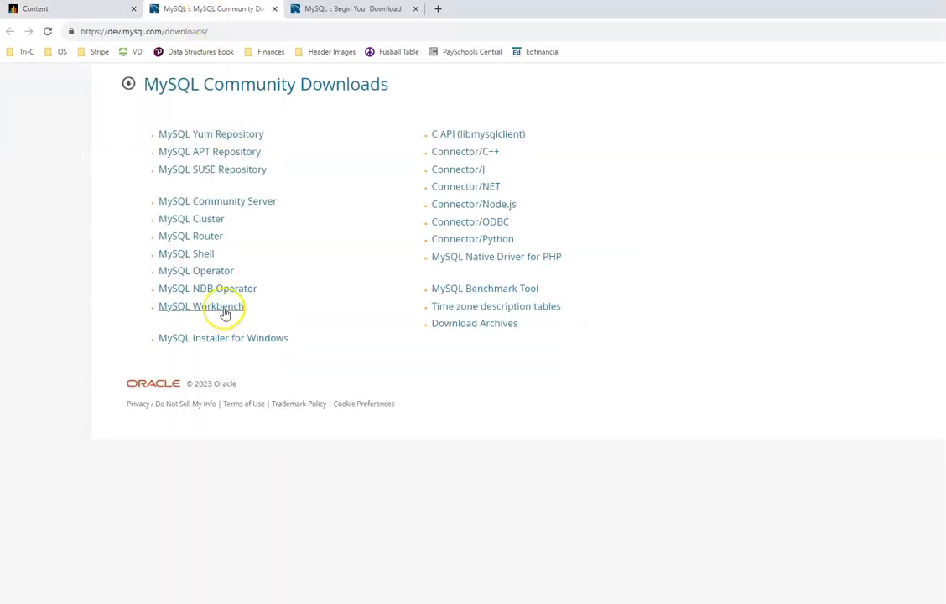
Step: Download the 2.4 MB MySQL Installer 8.0.34 web package without logging in and launch the .msi
click(225, 312)
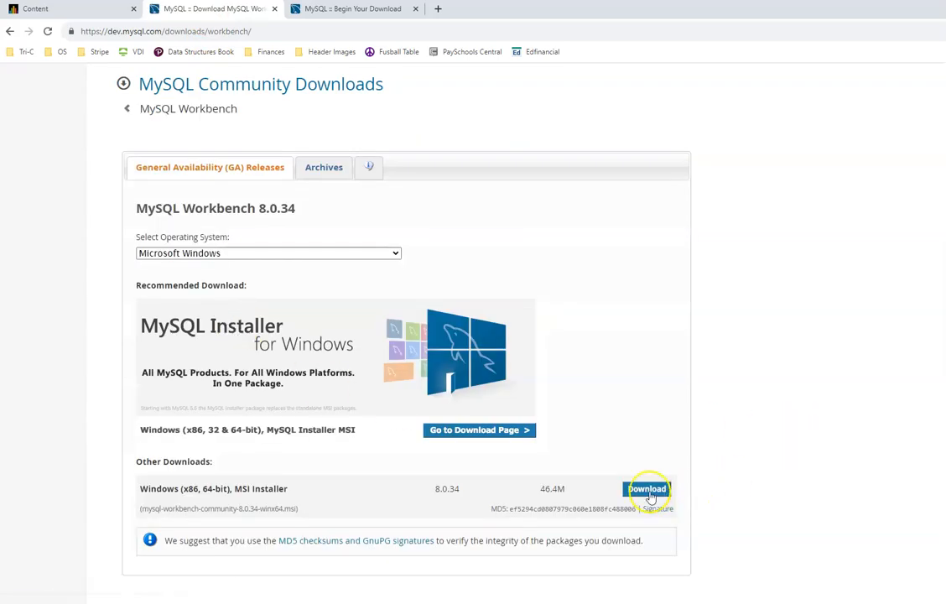
click(217, 333)
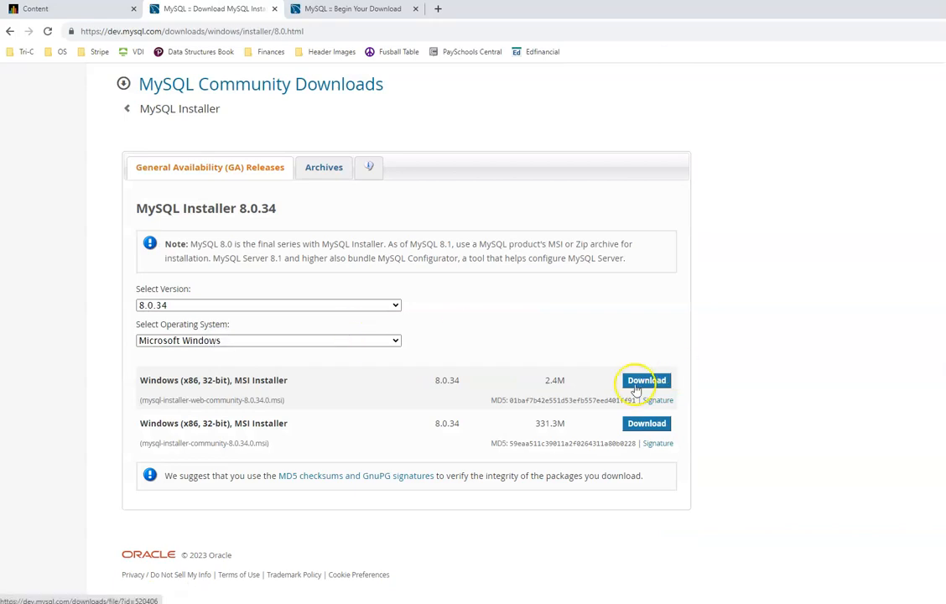
click(642, 381)
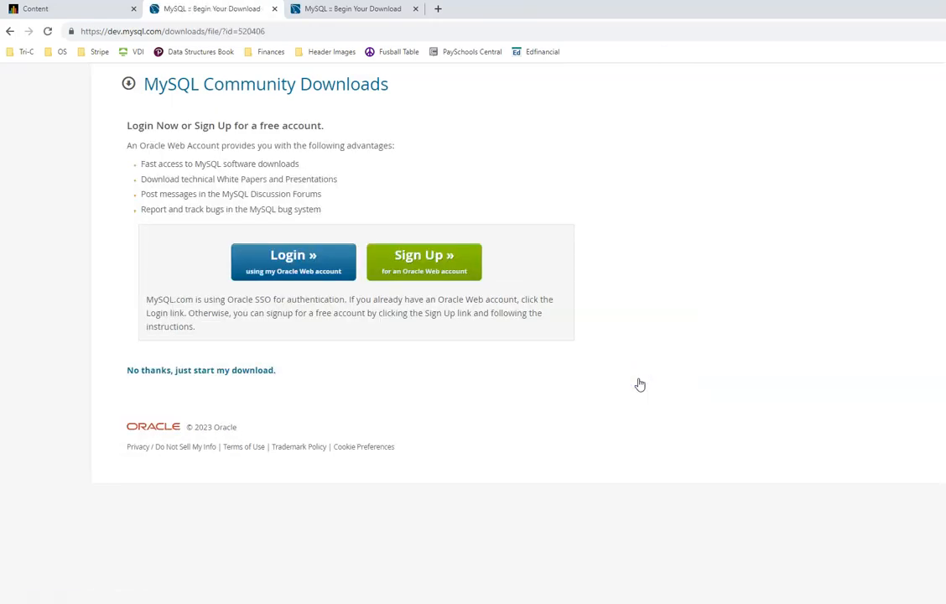
click(249, 372)
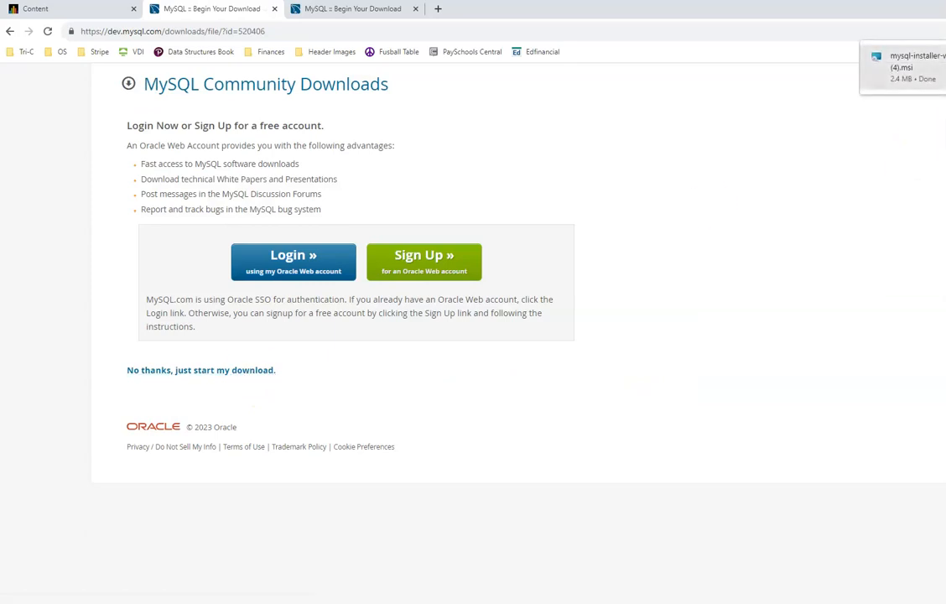
click(907, 65)
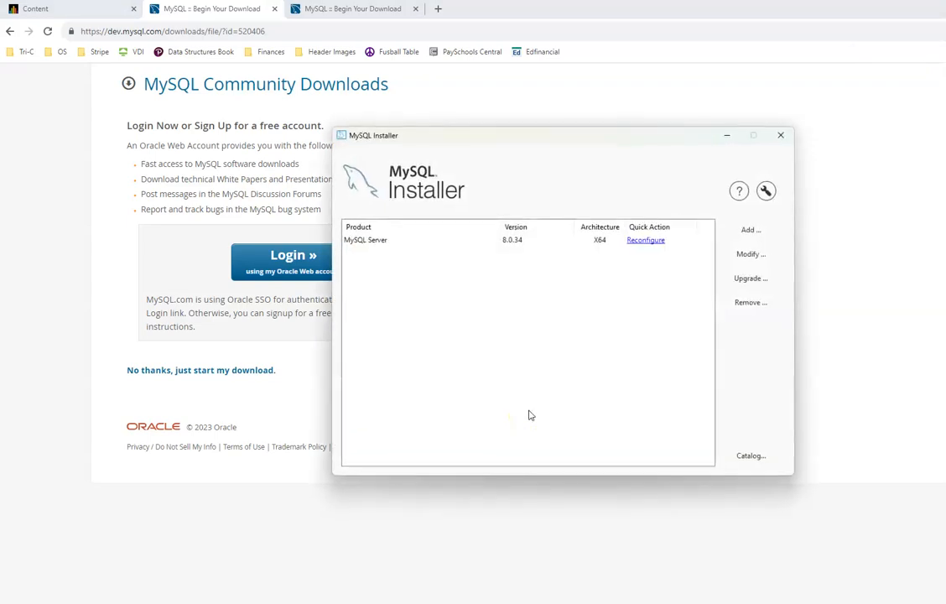
Step: Add a product by browsing Applications > MySQL Workbench > MySQL Workbench 8.0 and selecting 8.0.34
click(386, 240)
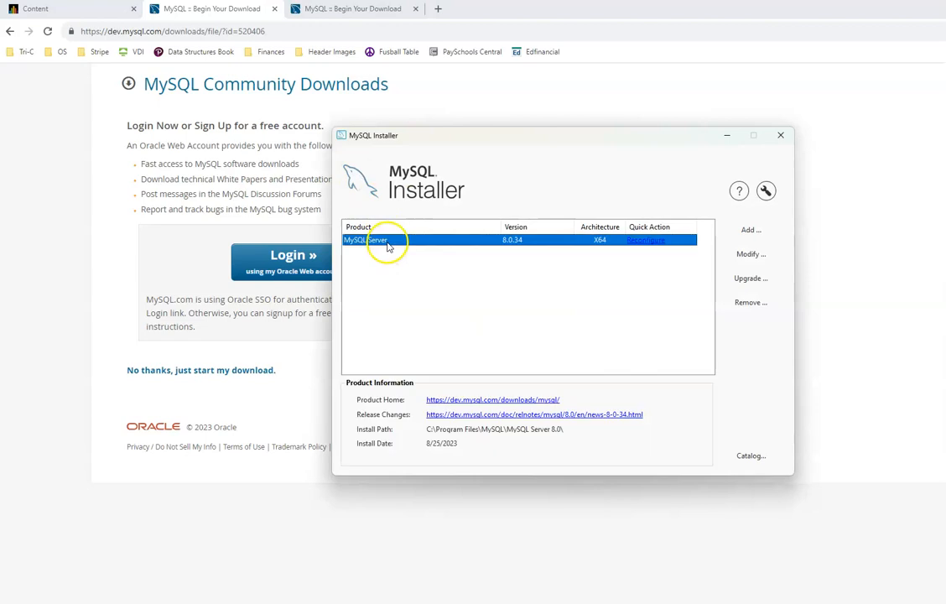
click(749, 229)
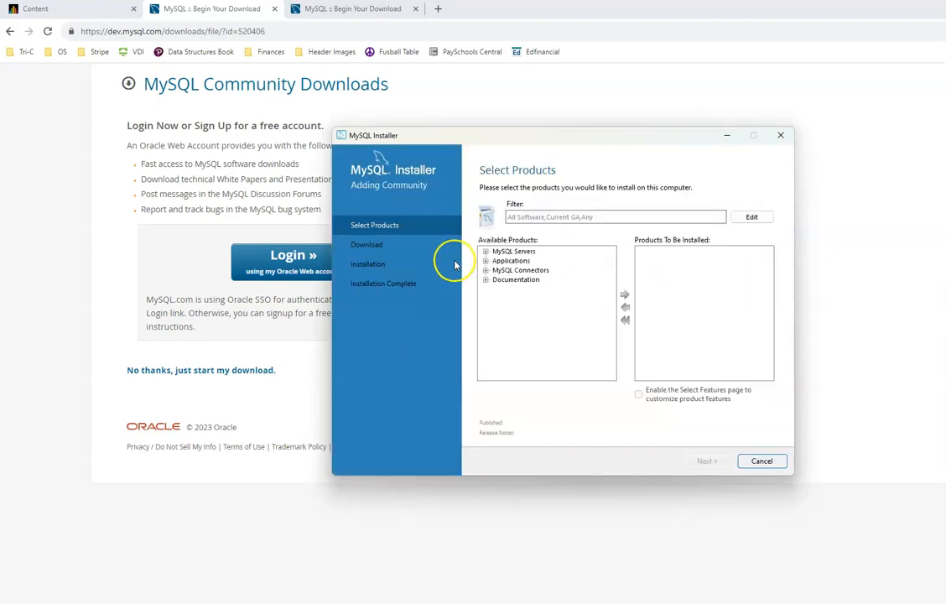
click(486, 260)
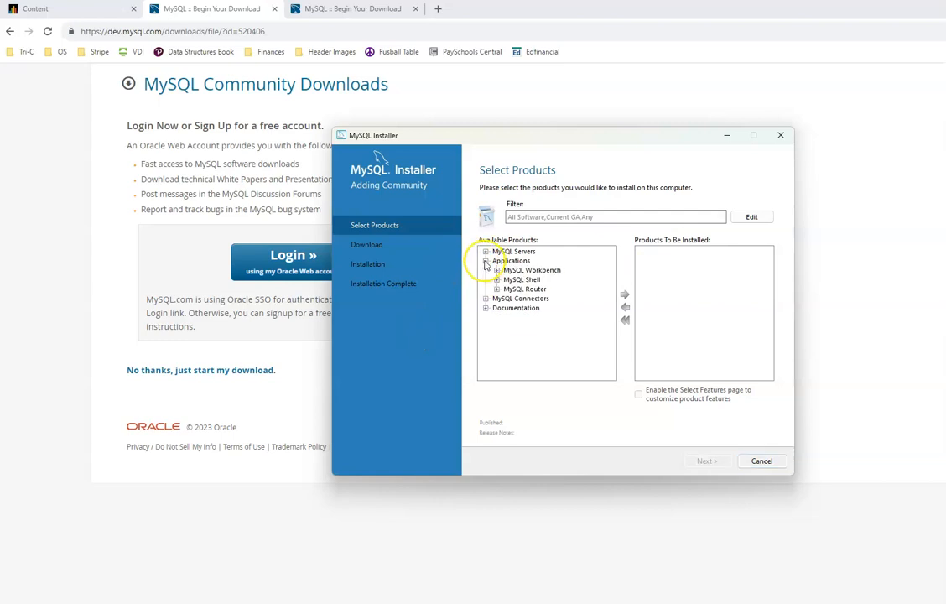
click(528, 270)
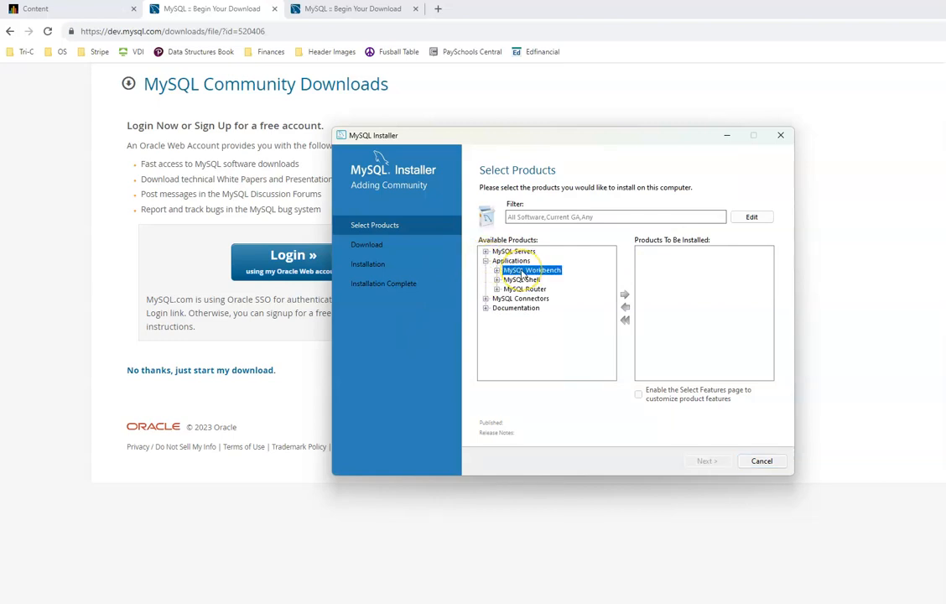
double_click(551, 271)
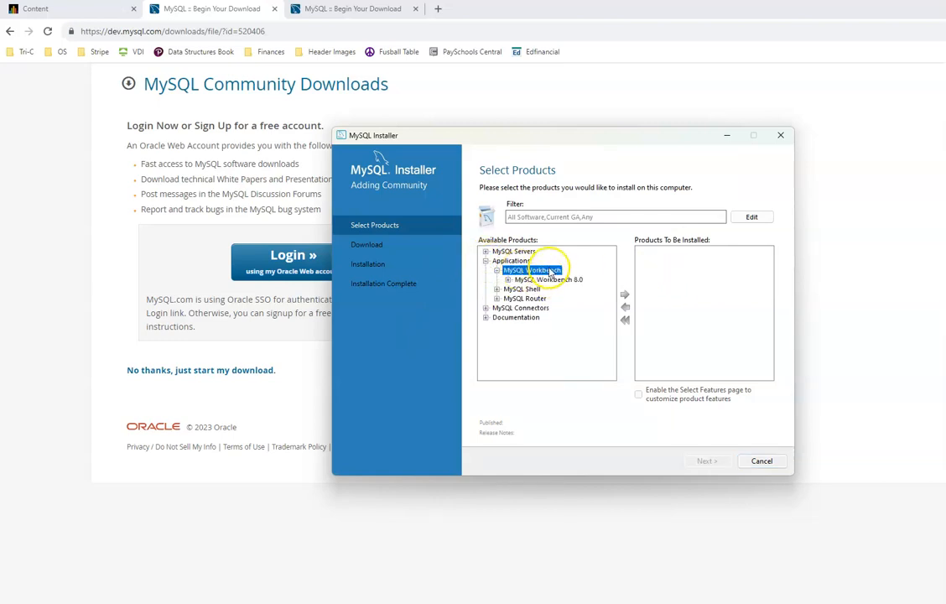
click(551, 280)
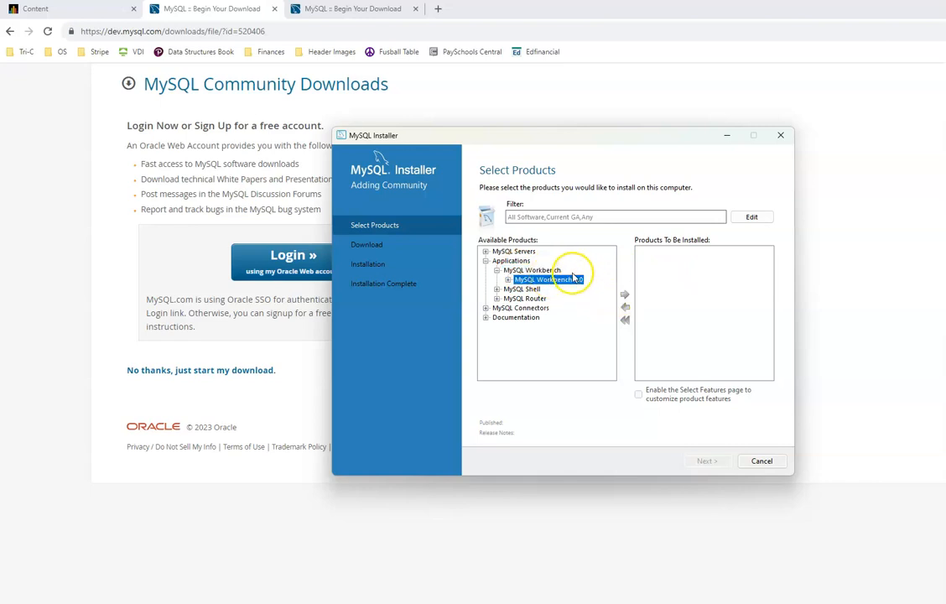
double_click(569, 282)
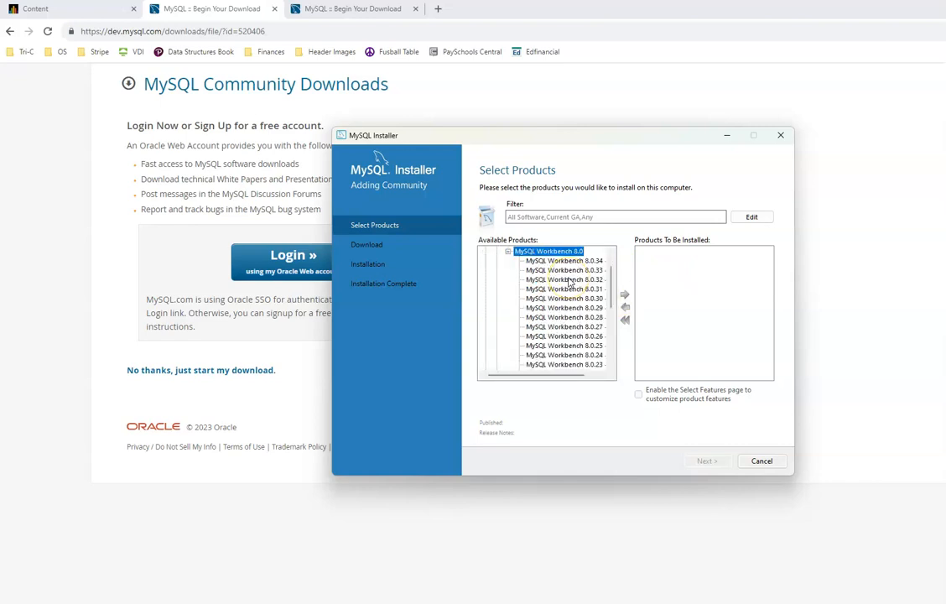
click(572, 262)
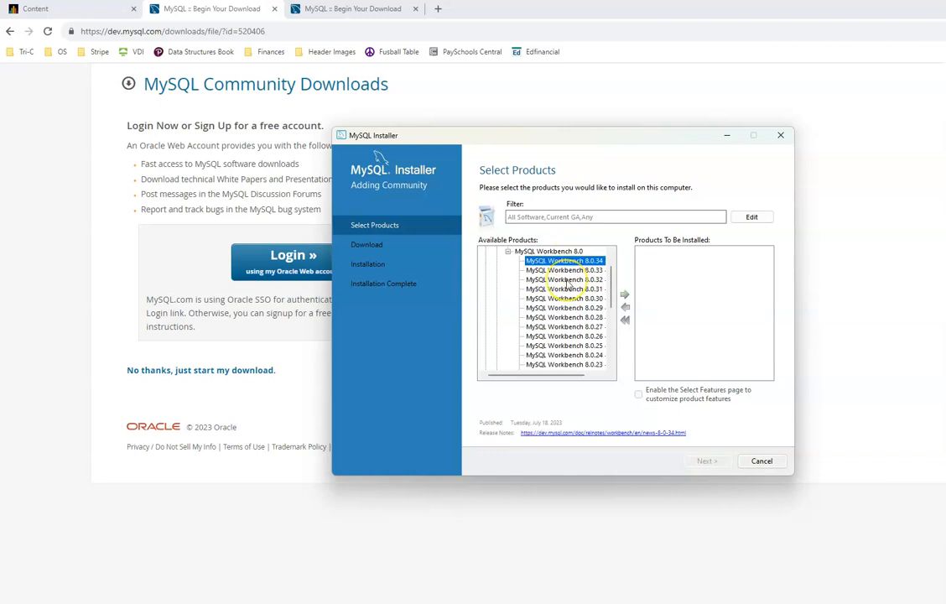
Step: Queue MySQL Workbench 8.0.34 - X64 for installation and continue to Path Conflicts
scroll(568, 285, up, 1)
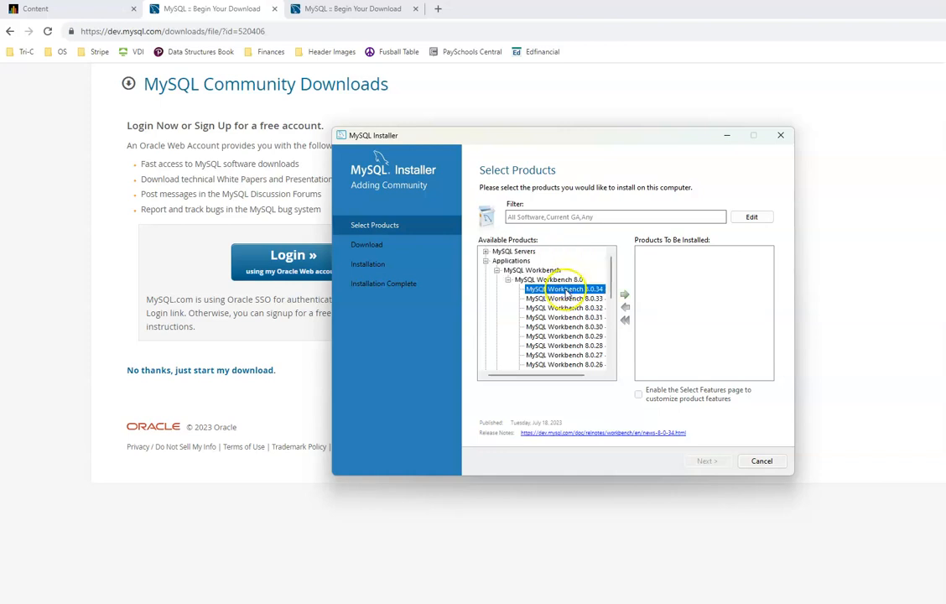
click(624, 296)
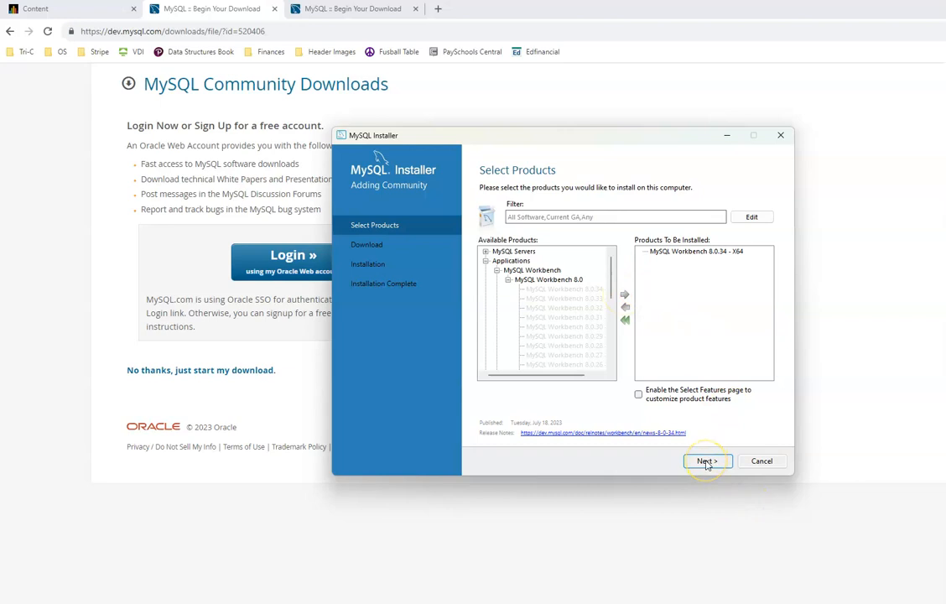
click(578, 290)
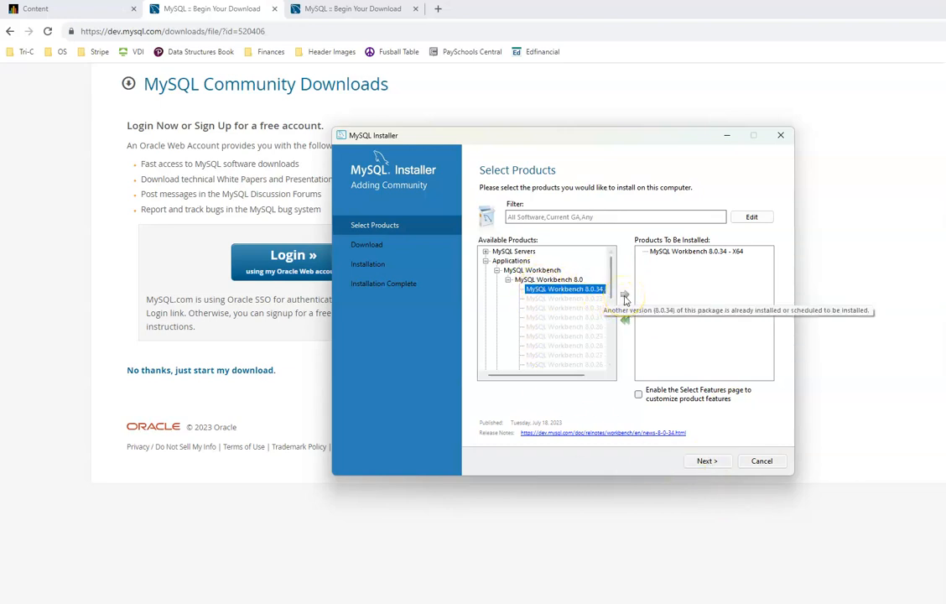
click(704, 461)
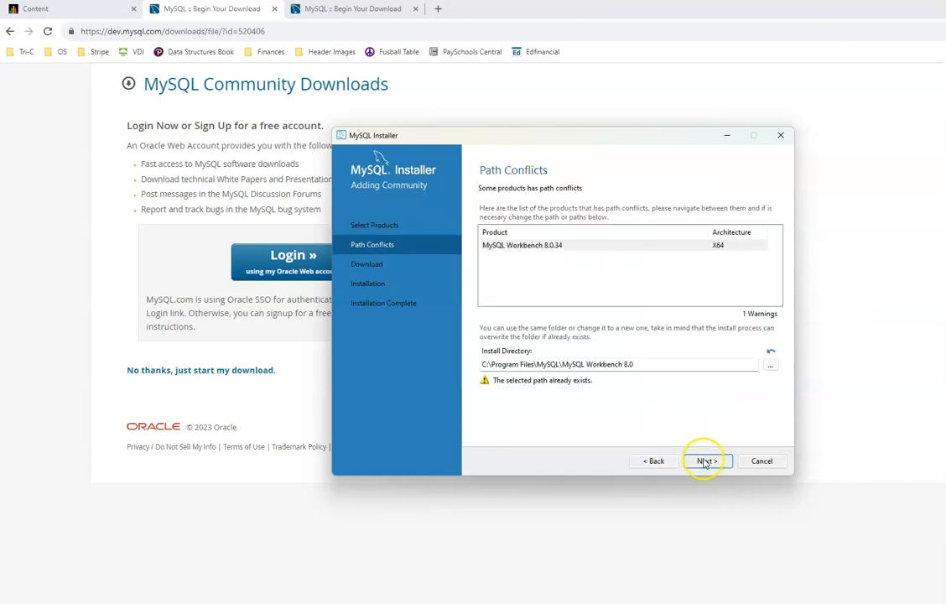
Step: Accept installing into the existing folder, then download and install Workbench 8.0.34 until Complete
click(703, 462)
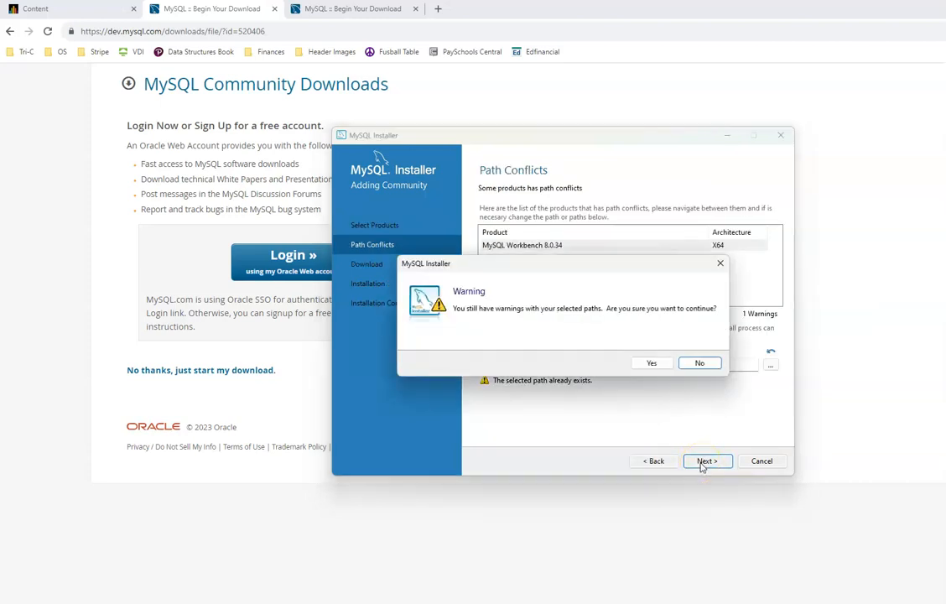
click(658, 366)
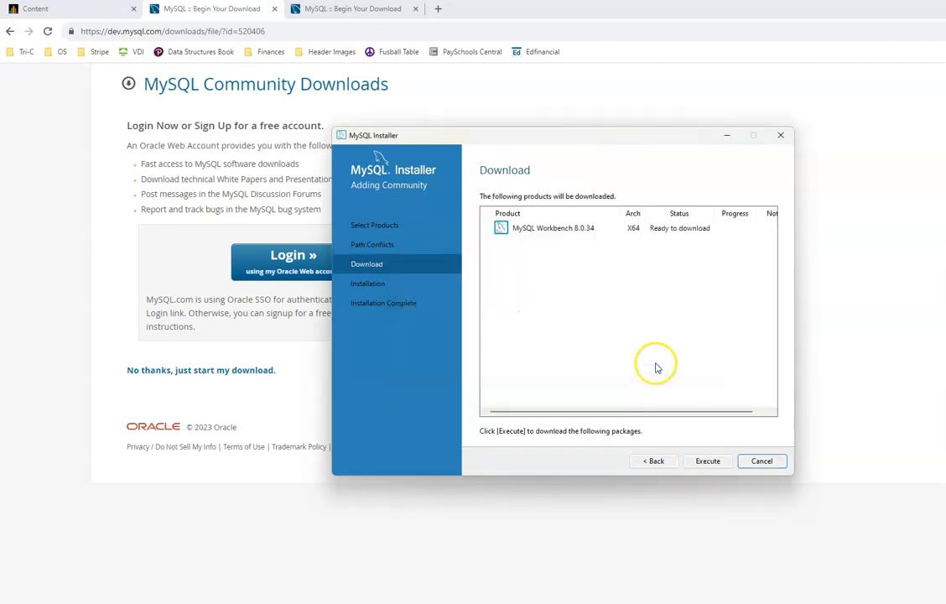
click(698, 461)
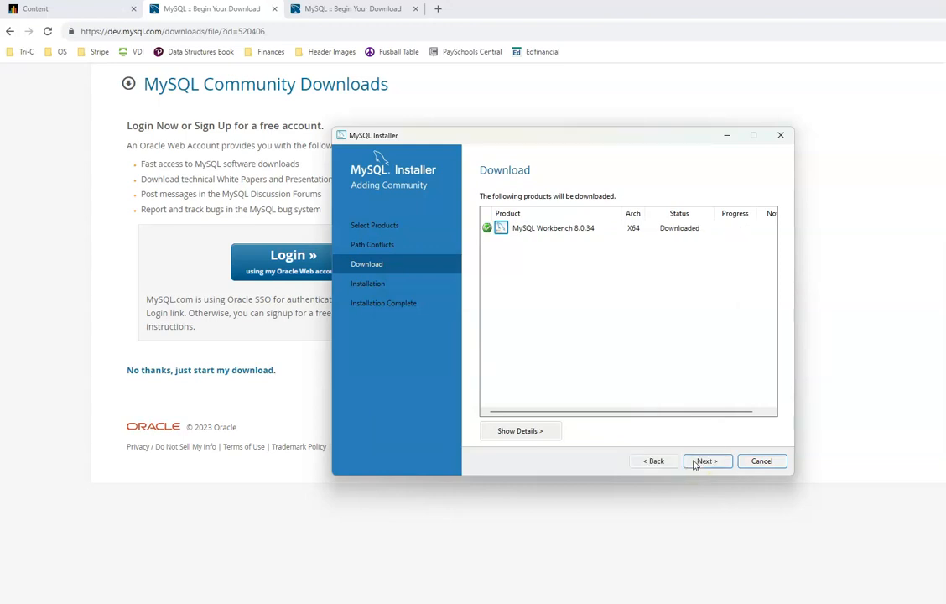
click(694, 463)
click(694, 464)
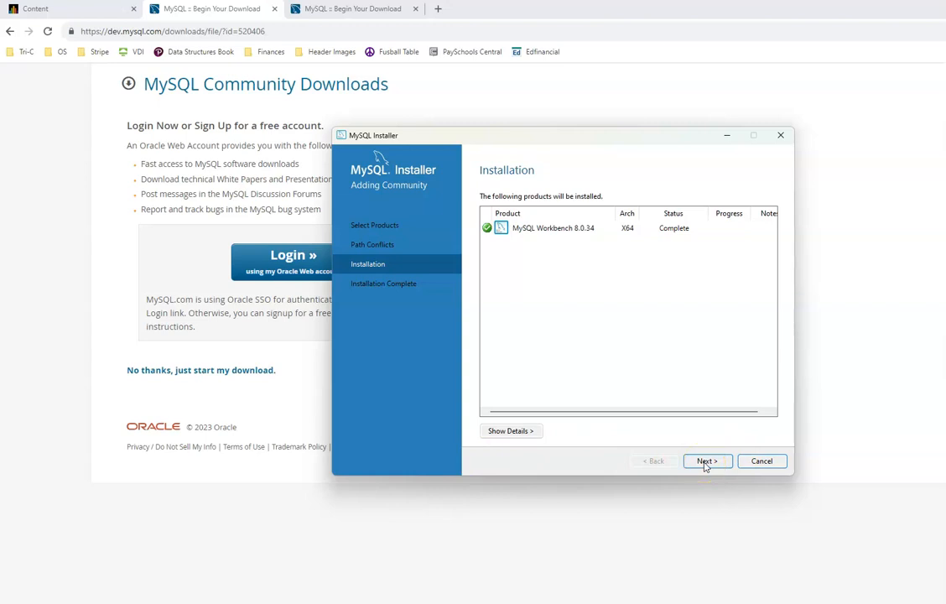
click(186, 455)
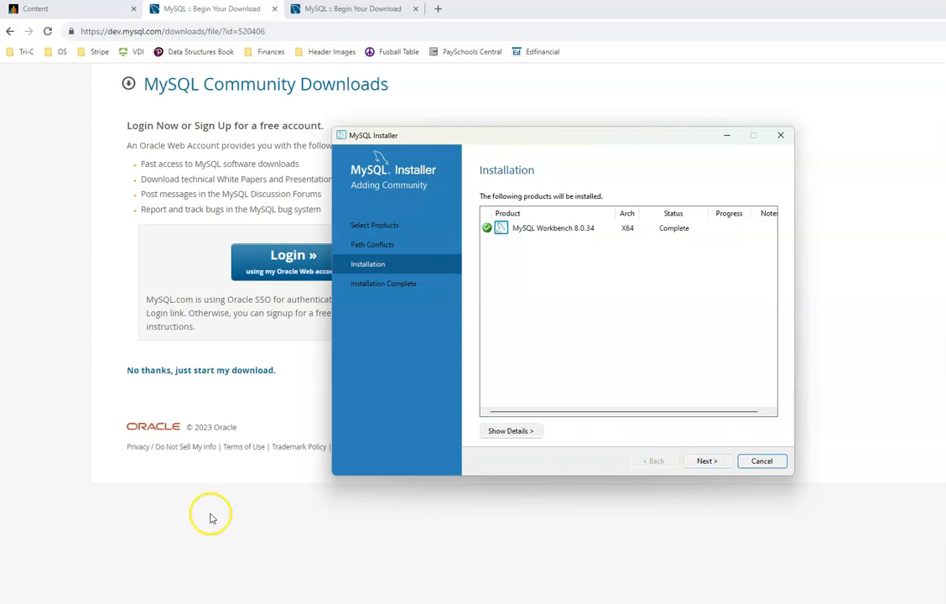